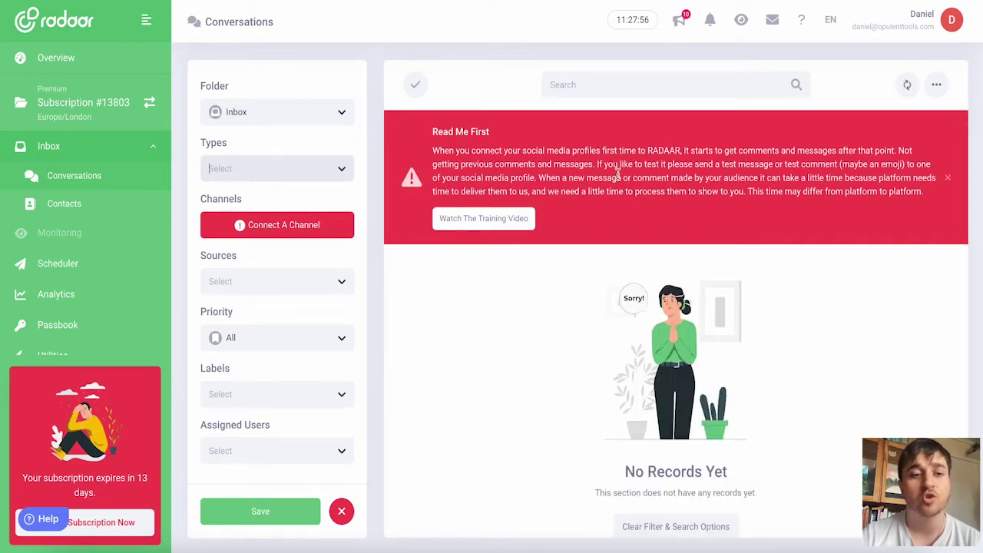
# - Review the available folder and type options in the conversation filters
pyautogui.click(340, 113)
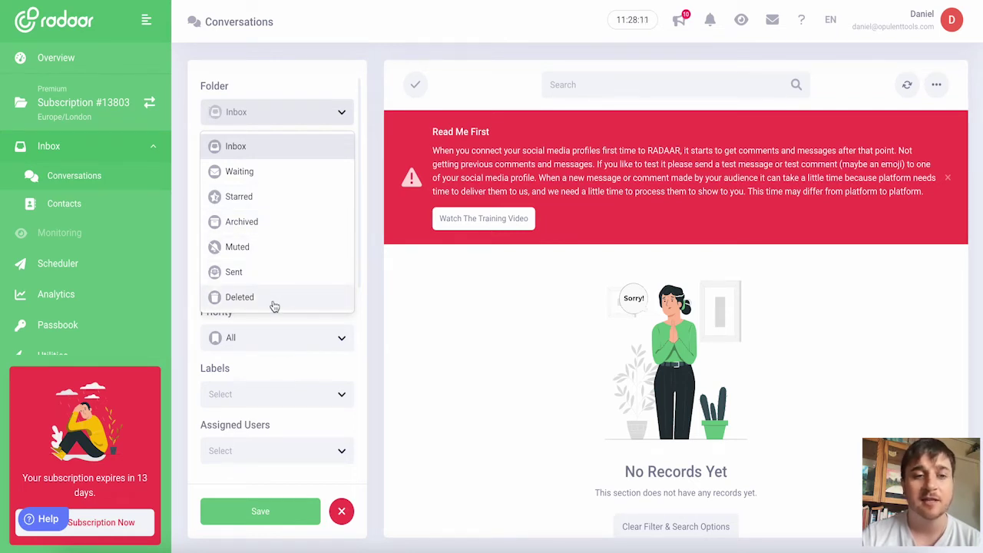
pyautogui.click(405, 307)
pyautogui.click(333, 167)
pyautogui.click(325, 171)
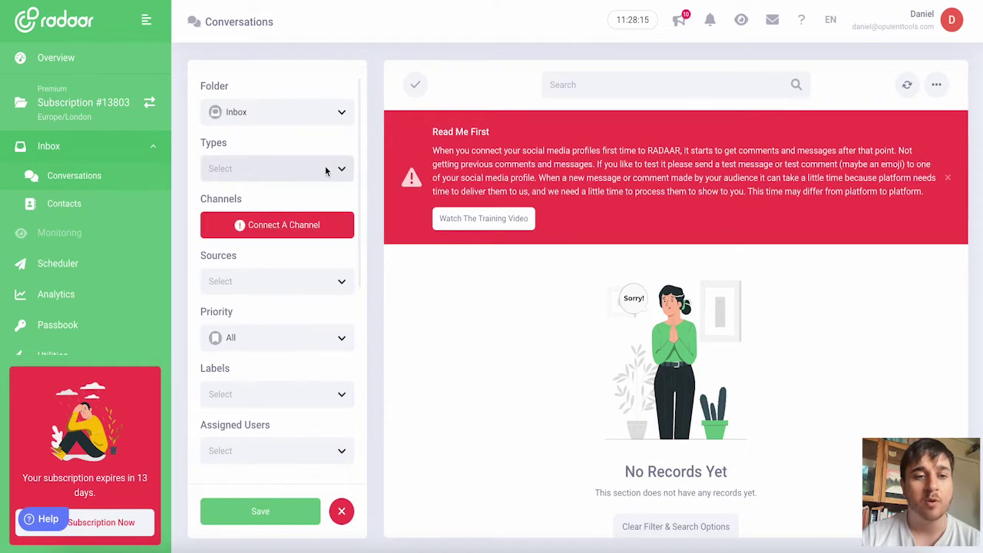
pyautogui.click(326, 170)
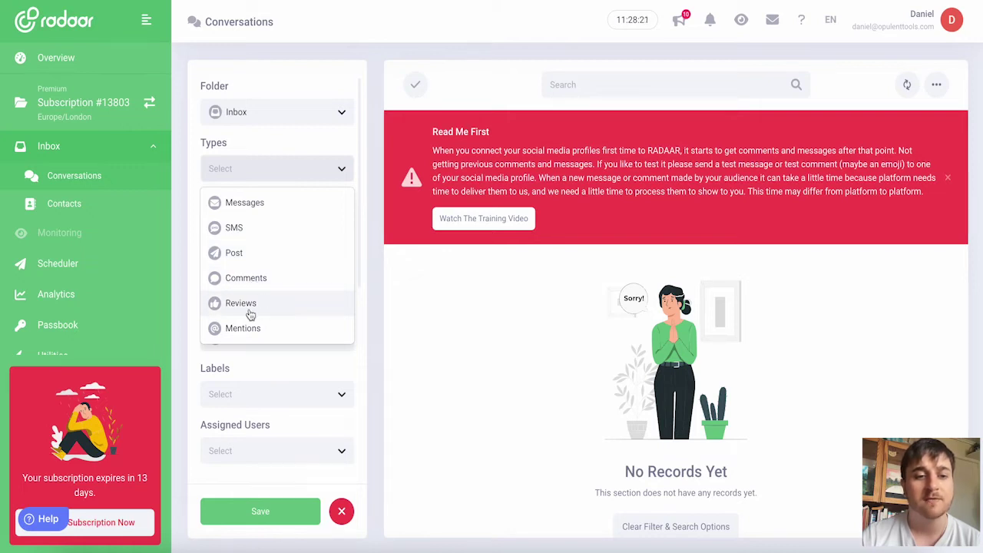
pyautogui.click(319, 179)
# - Review the source and priority options in the conversation filters
pyautogui.click(341, 264)
pyautogui.click(341, 264)
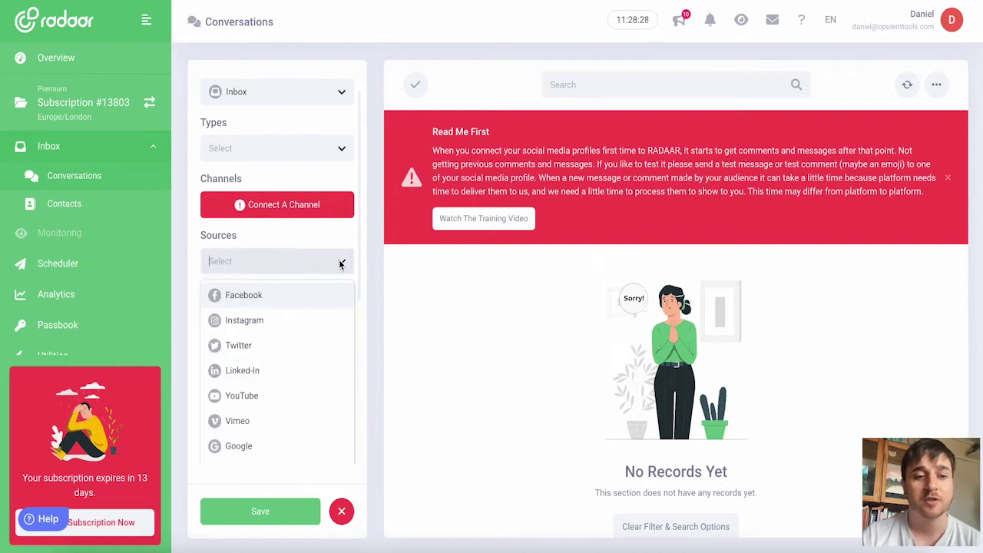
pyautogui.scroll(-1, 341, 265)
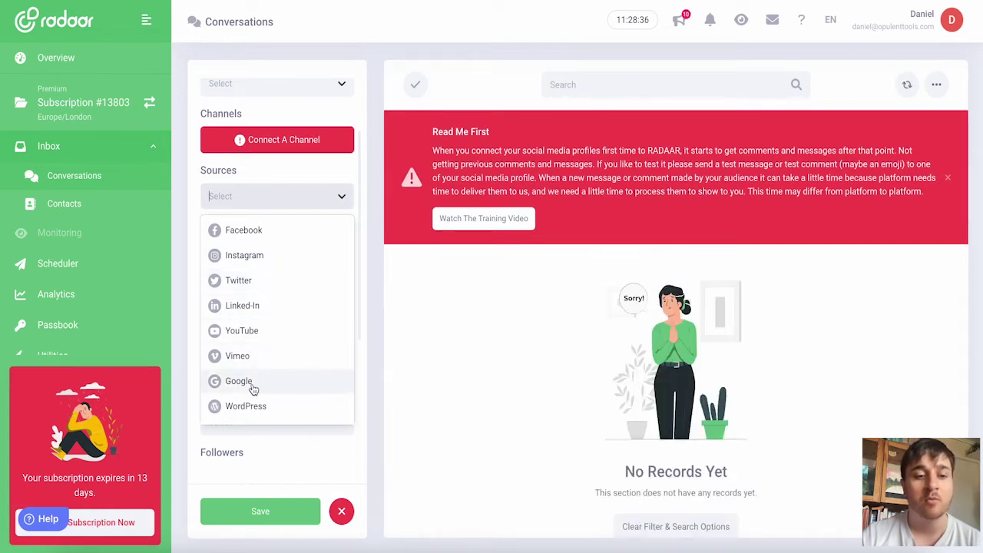
pyautogui.click(342, 197)
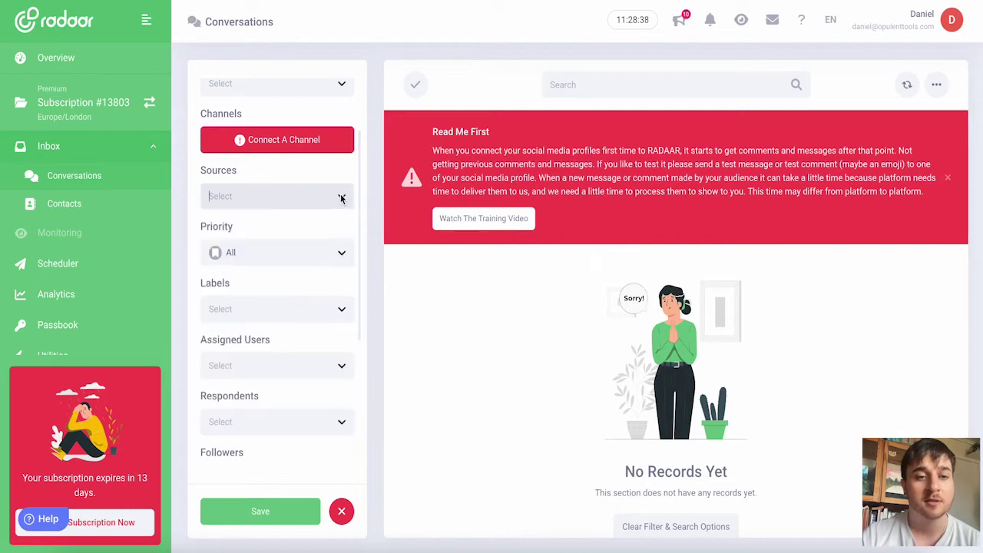
pyautogui.scroll(-1, 328, 239)
pyautogui.click(327, 239)
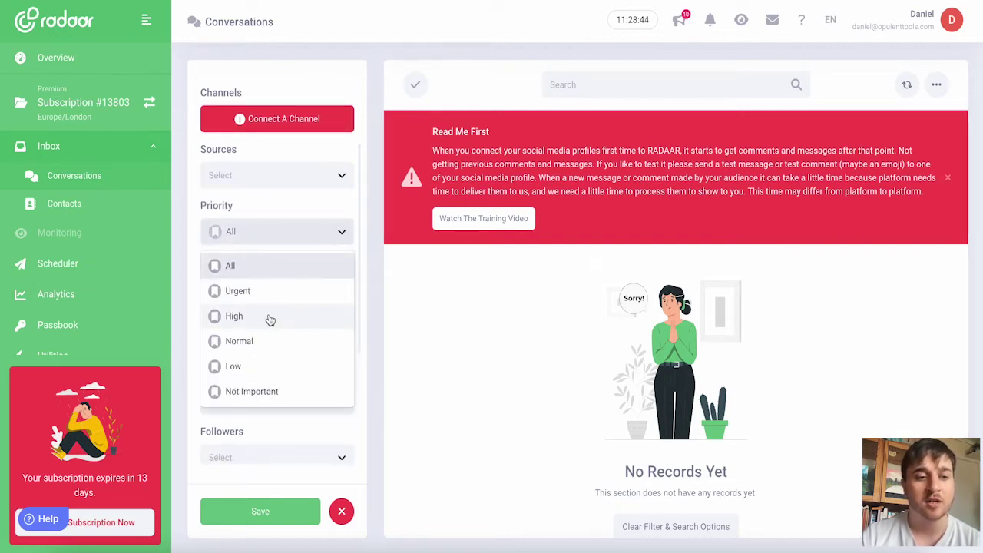
pyautogui.click(269, 345)
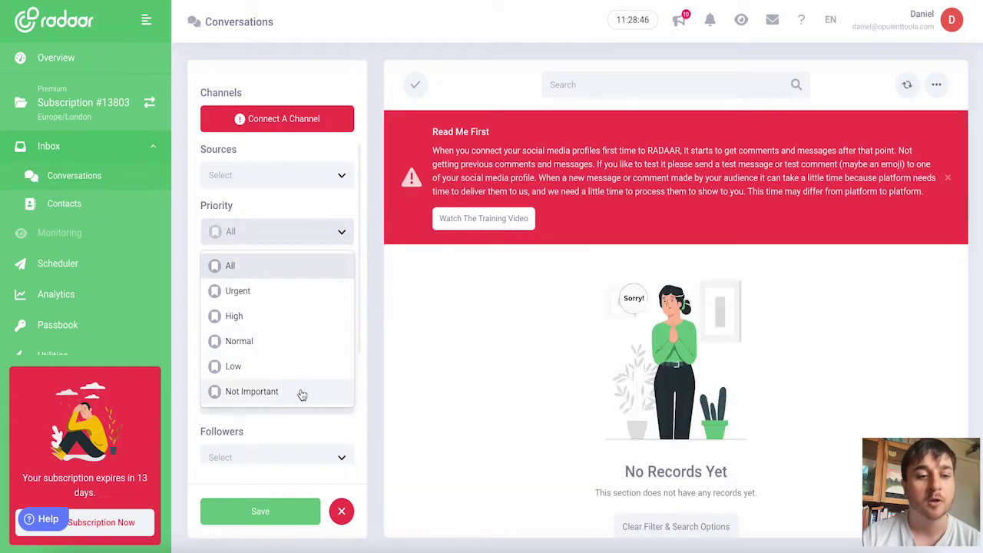
pyautogui.click(353, 267)
# - Check the options for labels, assigned users, respondents and followers in the conversation filters
pyautogui.scroll(-1, 334, 234)
pyautogui.click(333, 241)
pyautogui.click(335, 246)
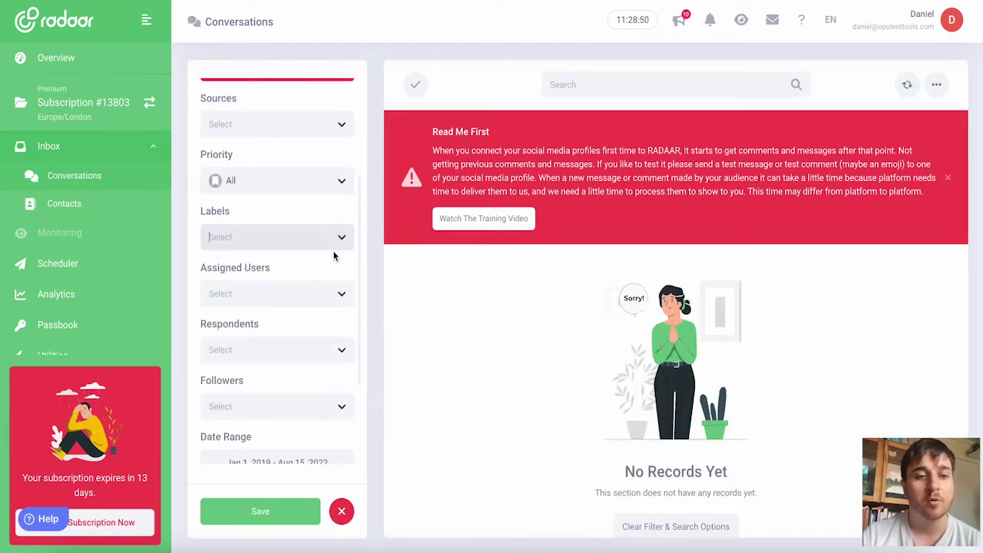
pyautogui.click(342, 297)
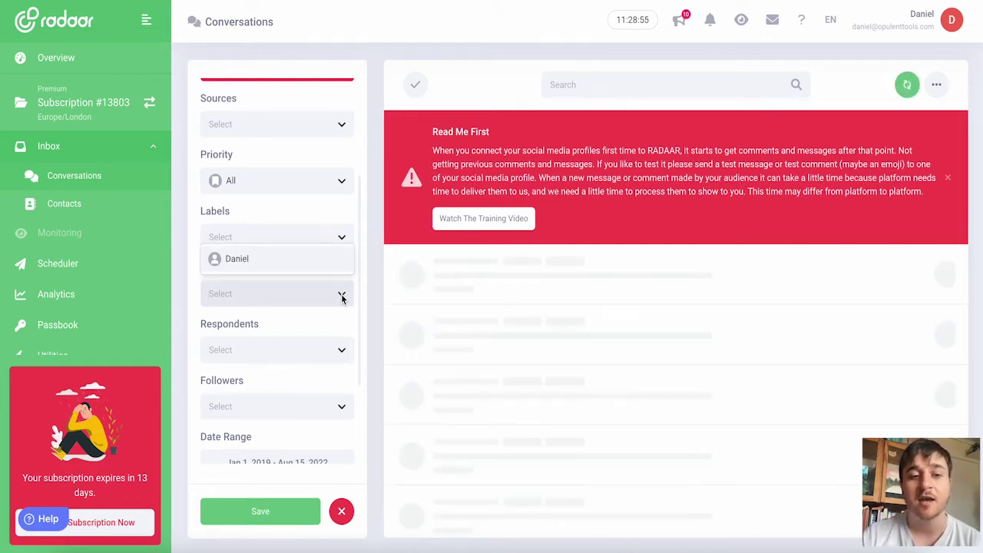
pyautogui.click(341, 294)
pyautogui.scroll(-3, 341, 352)
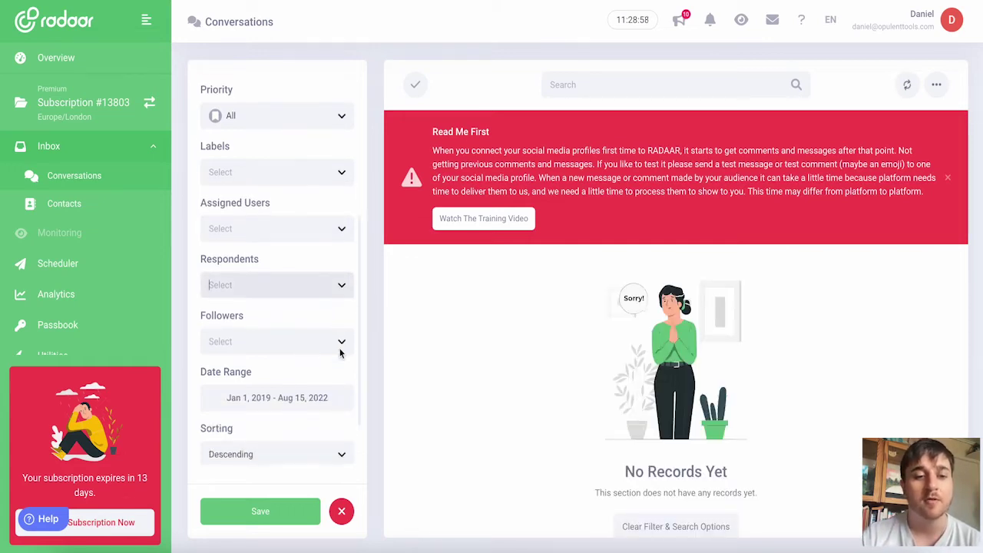
pyautogui.click(340, 284)
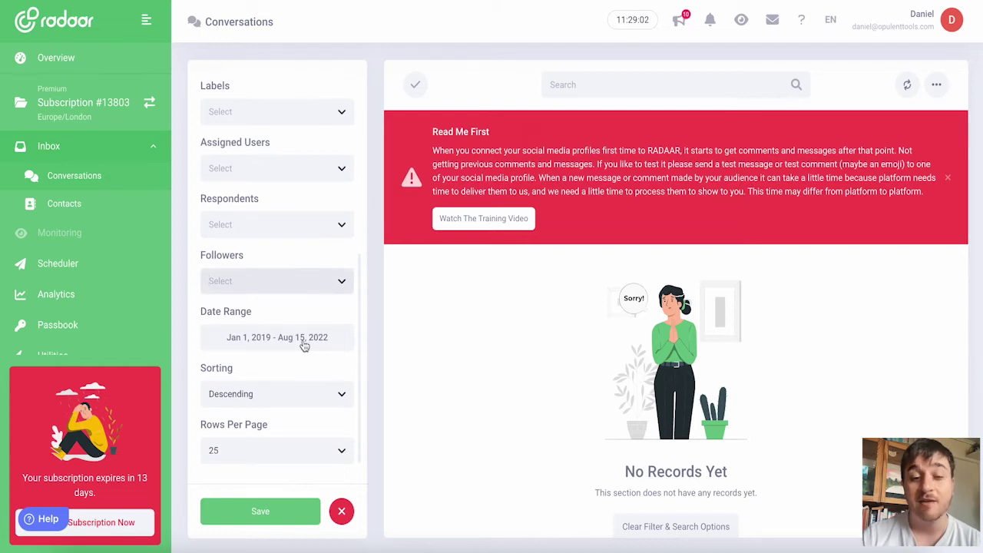
# - Review the sorting order and rows-per-page options for the conversation list
pyautogui.click(330, 400)
pyautogui.click(330, 398)
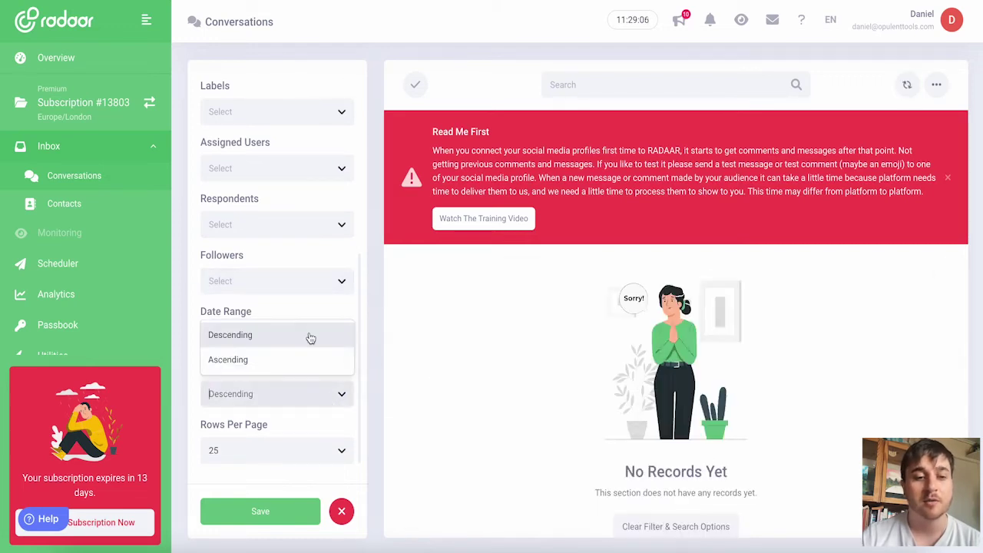
pyautogui.click(341, 403)
pyautogui.click(334, 460)
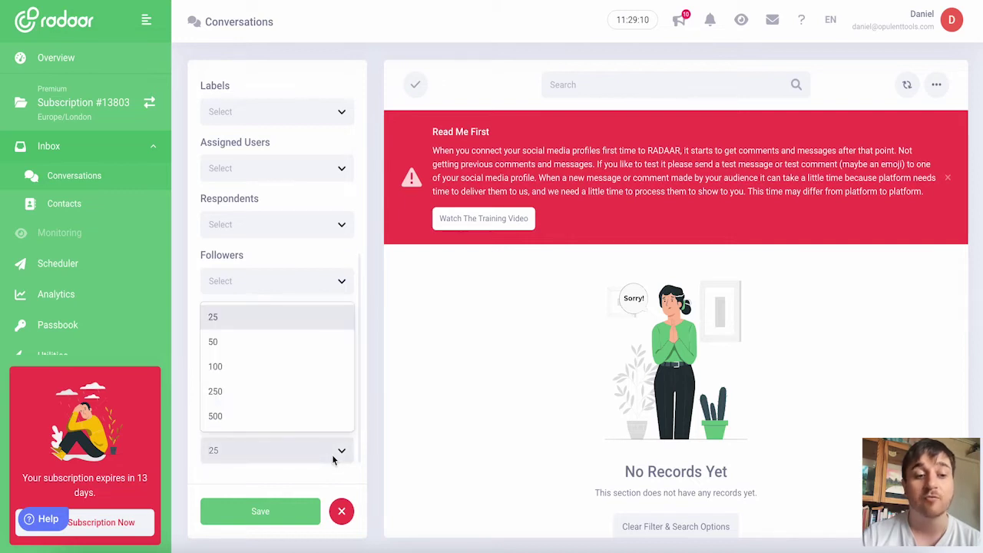
pyautogui.click(334, 459)
# - Filter the conversations by the Comments type and the Instagram source
pyautogui.scroll(4, 324, 253)
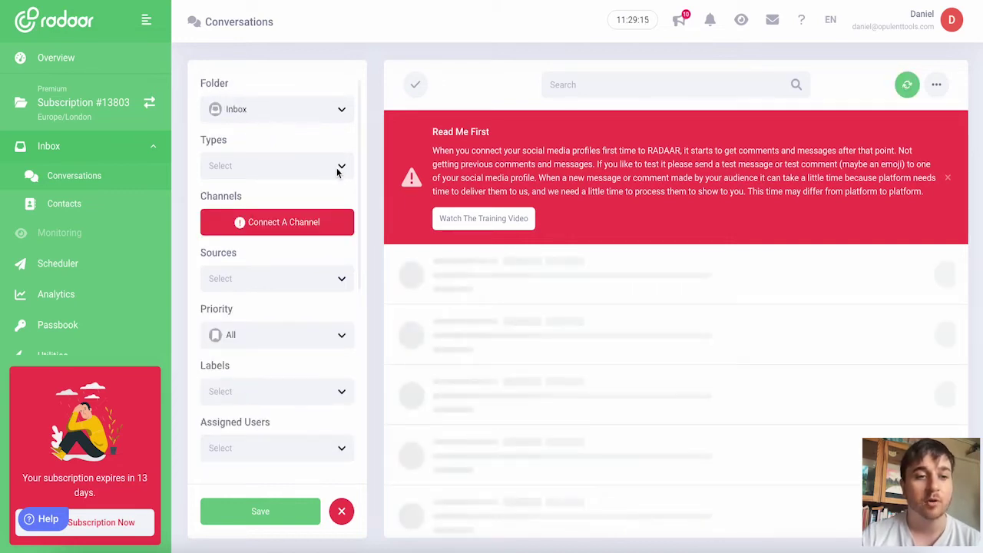
pyautogui.click(335, 165)
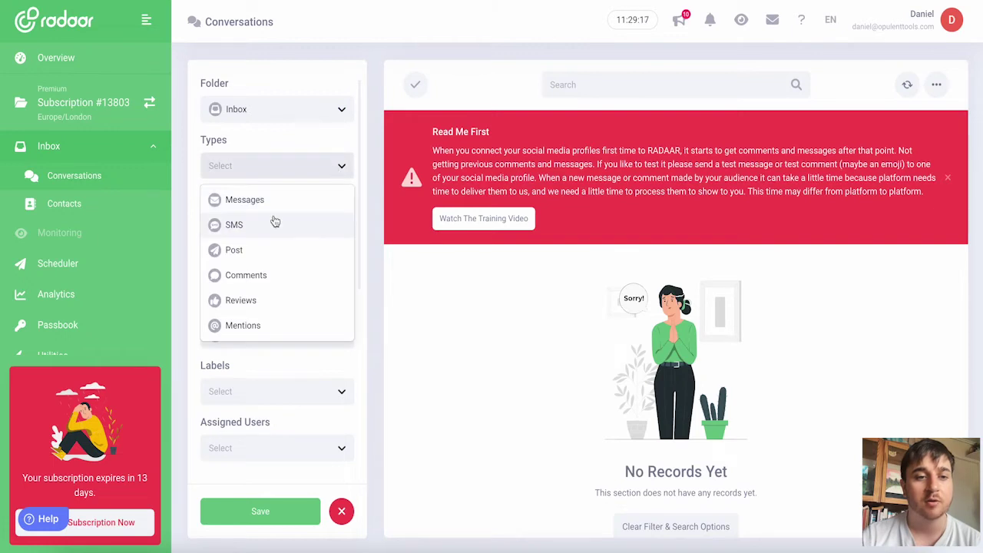
pyautogui.click(266, 278)
pyautogui.click(376, 284)
pyautogui.click(307, 279)
pyautogui.click(307, 323)
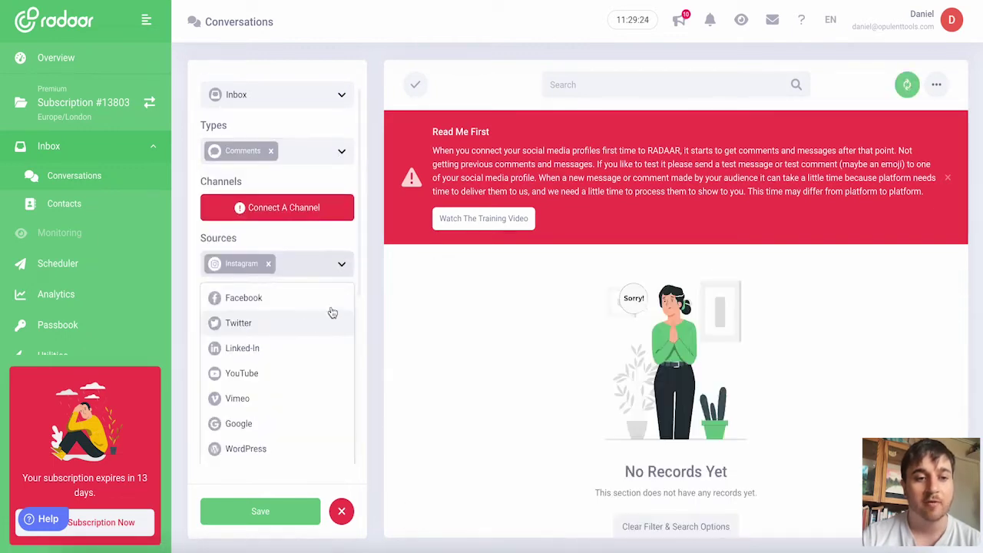
pyautogui.click(320, 246)
pyautogui.scroll(-3, 280, 343)
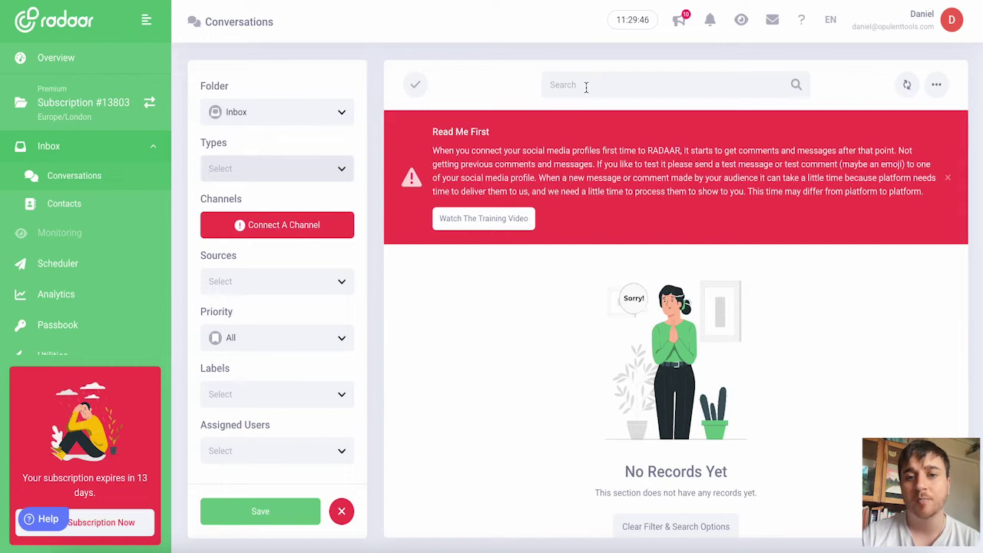
# - Refresh the conversation list and show its additional actions
pyautogui.click(587, 85)
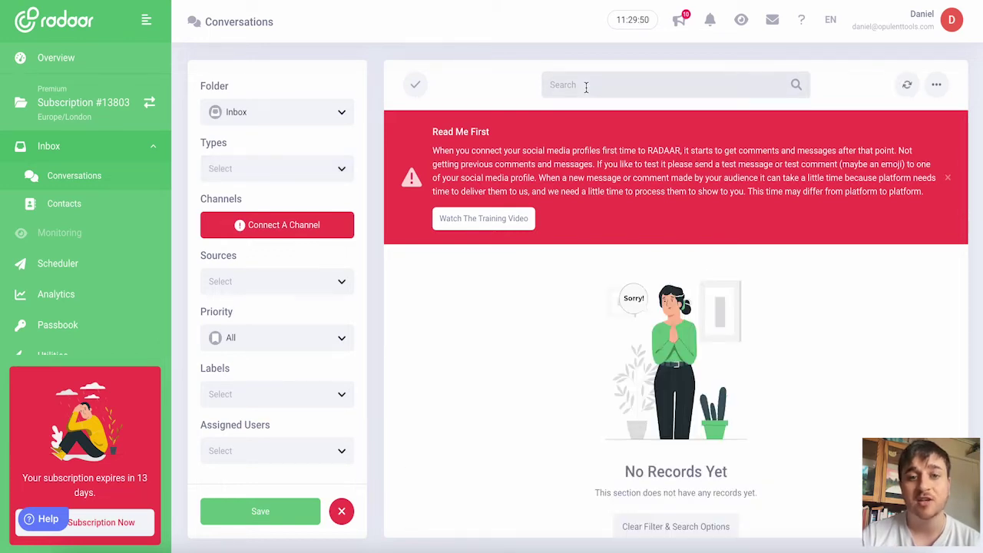
pyautogui.click(910, 88)
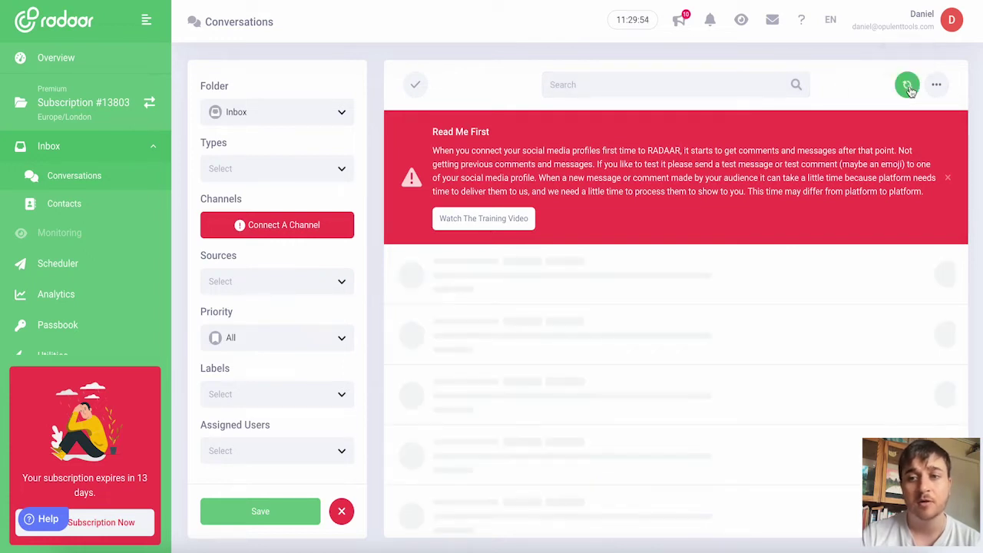
pyautogui.click(937, 86)
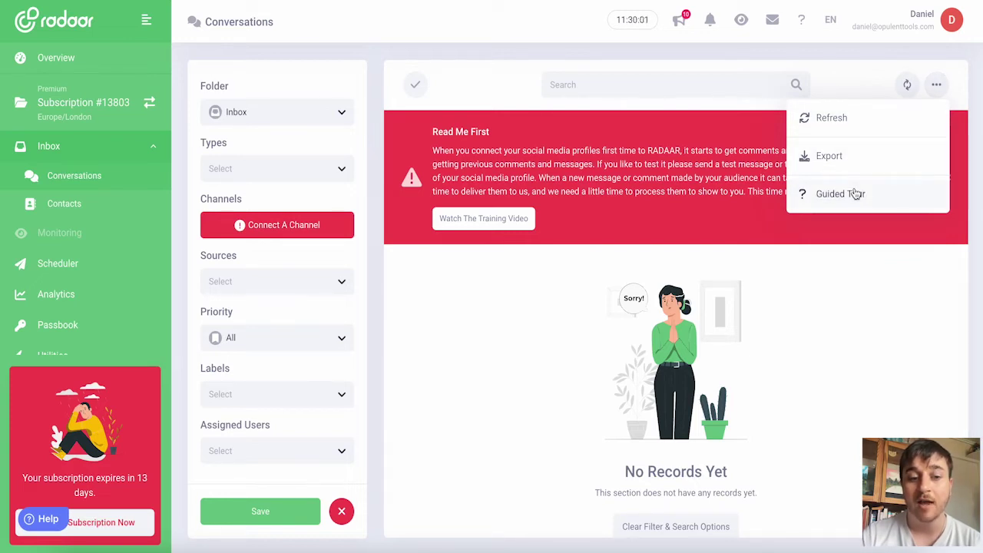
# - Open the inbox's Contacts page and review the folder options for filtering contacts
pyautogui.click(75, 206)
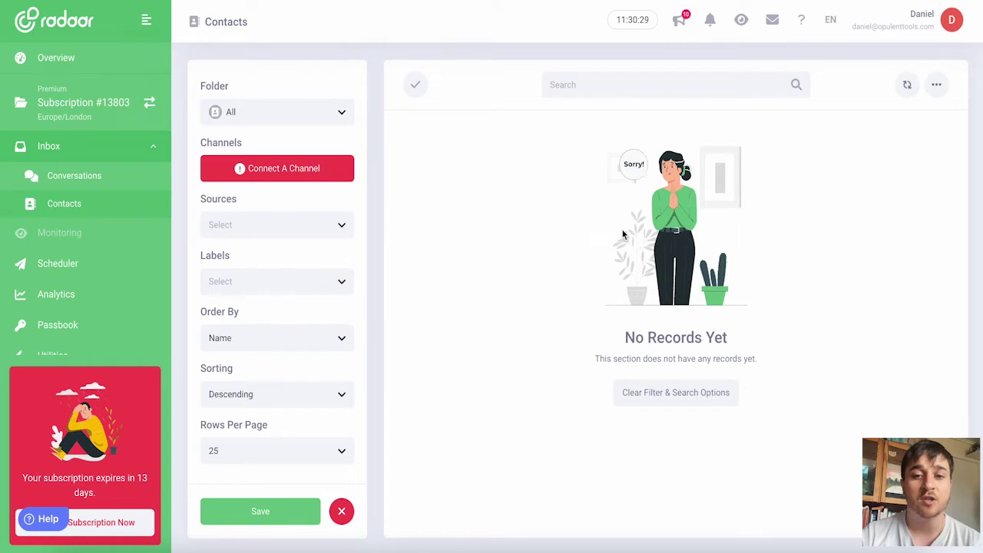
pyautogui.click(332, 116)
pyautogui.click(329, 112)
pyautogui.click(329, 113)
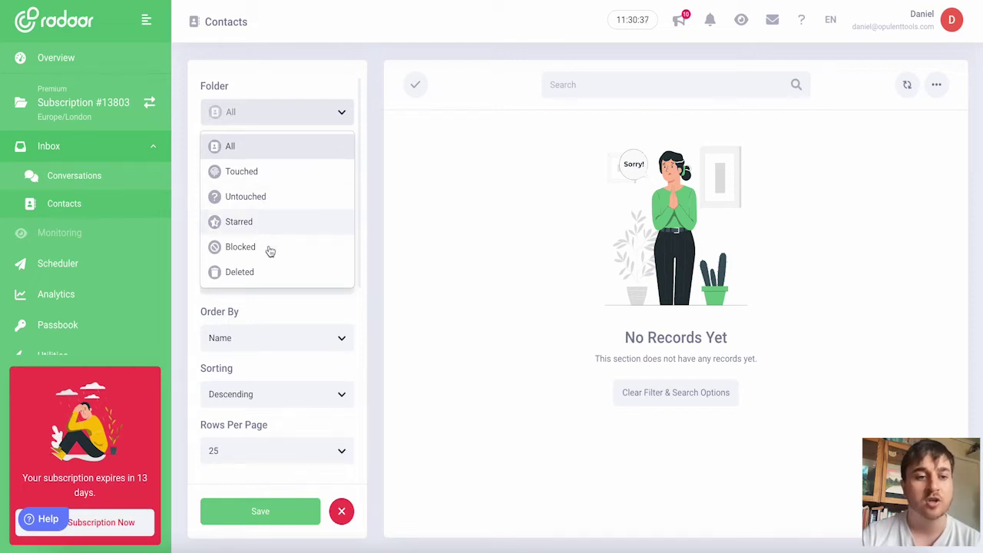
pyautogui.click(331, 119)
# - Review the source and order-by options in the contact filters
pyautogui.click(339, 226)
pyautogui.click(338, 226)
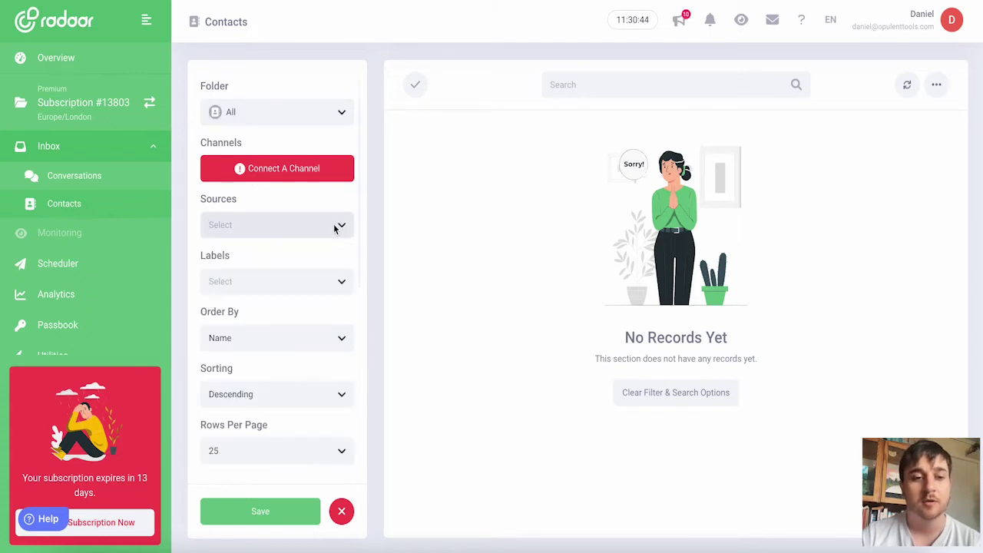
pyautogui.click(335, 226)
pyautogui.click(336, 225)
pyautogui.click(338, 338)
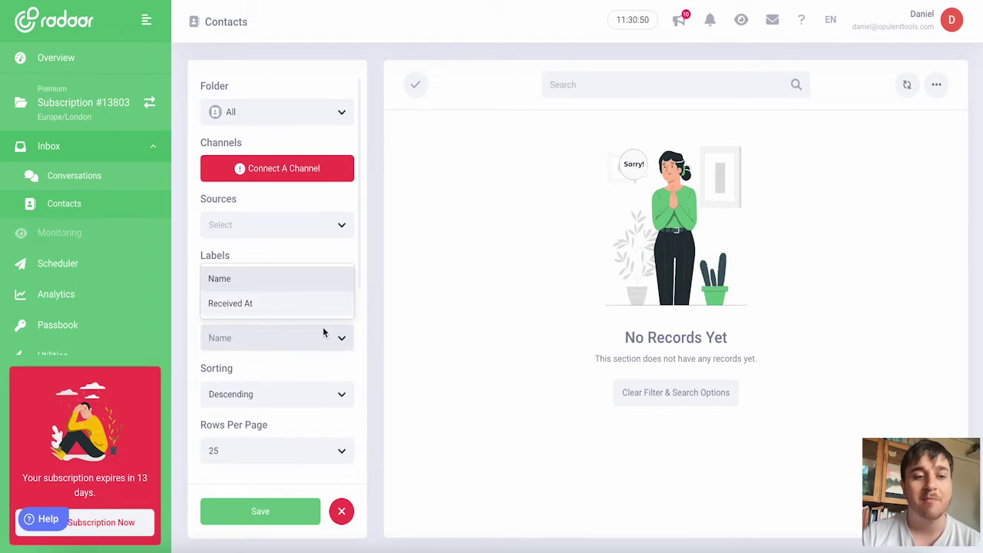
pyautogui.click(338, 338)
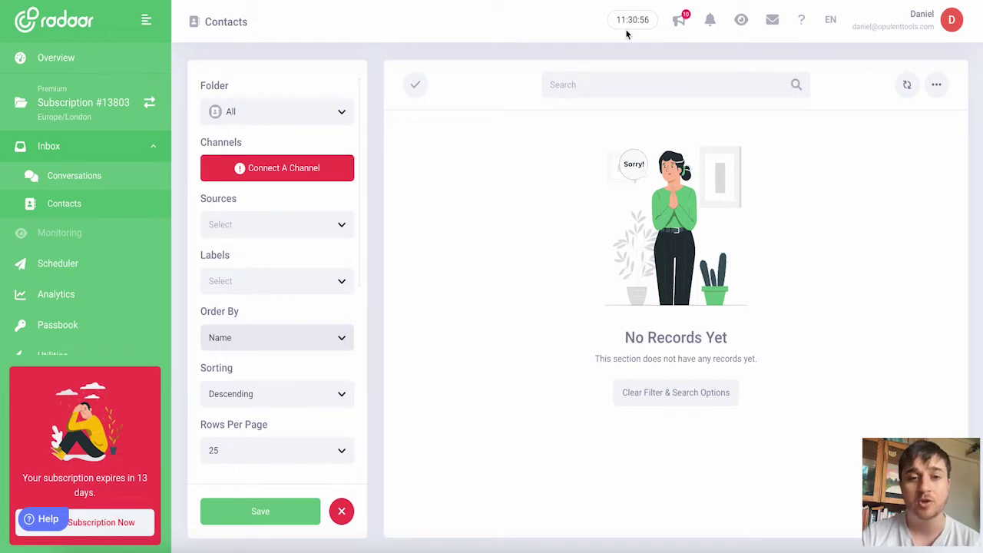
# - Check the contact list's search field and its additional actions
pyautogui.click(589, 92)
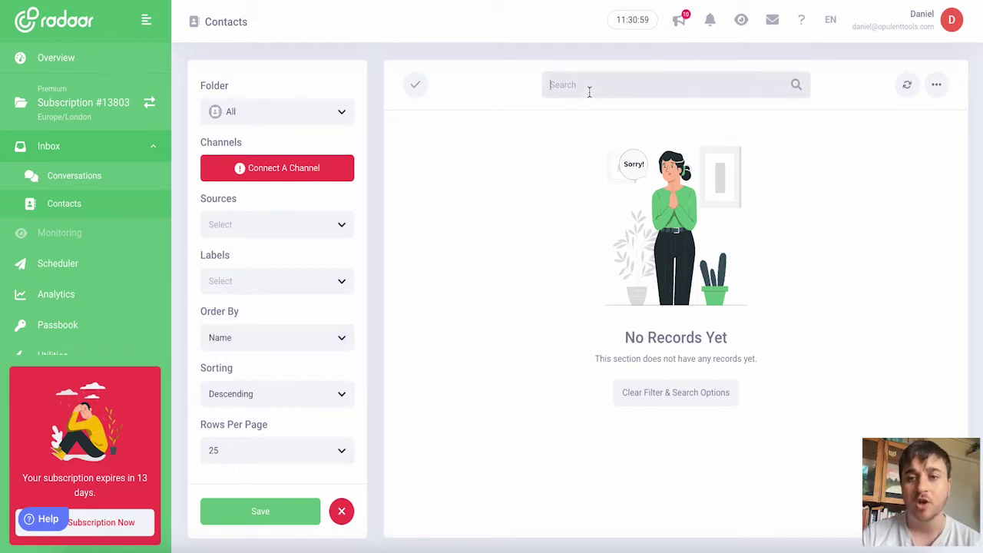
pyautogui.click(935, 86)
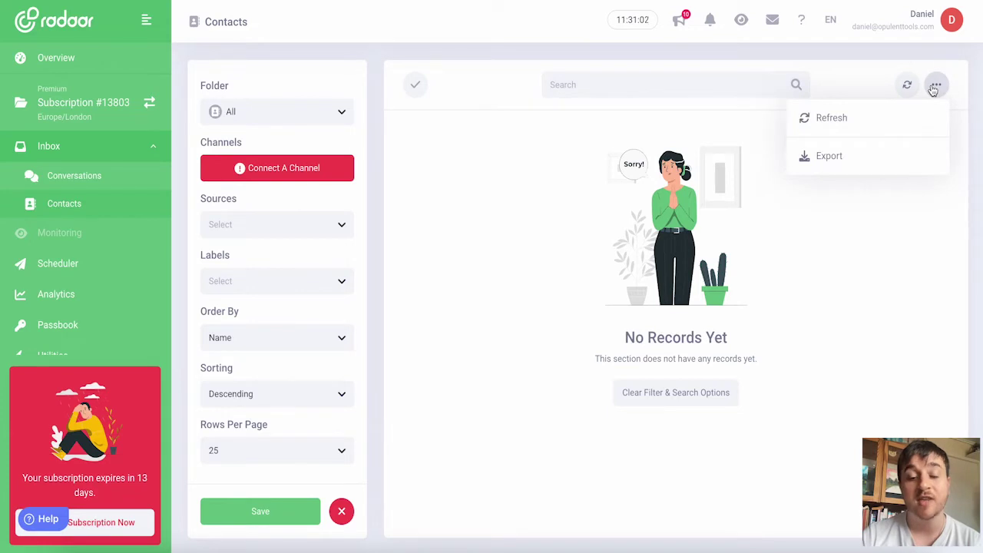
pyautogui.click(933, 90)
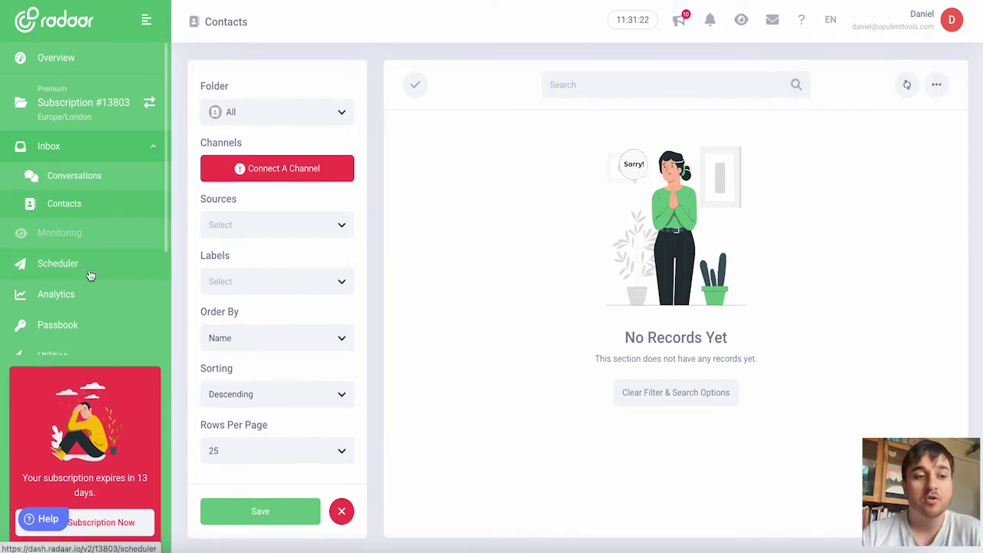
# - Open the Scheduler and check the special days flagged on August 16 and 19, 2022
pyautogui.click(58, 263)
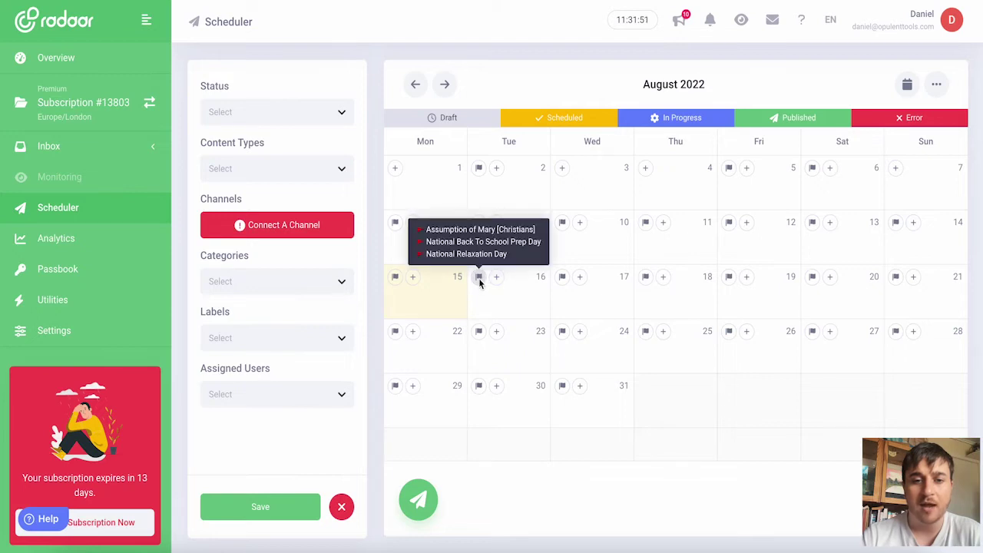
pyautogui.moveTo(479, 283)
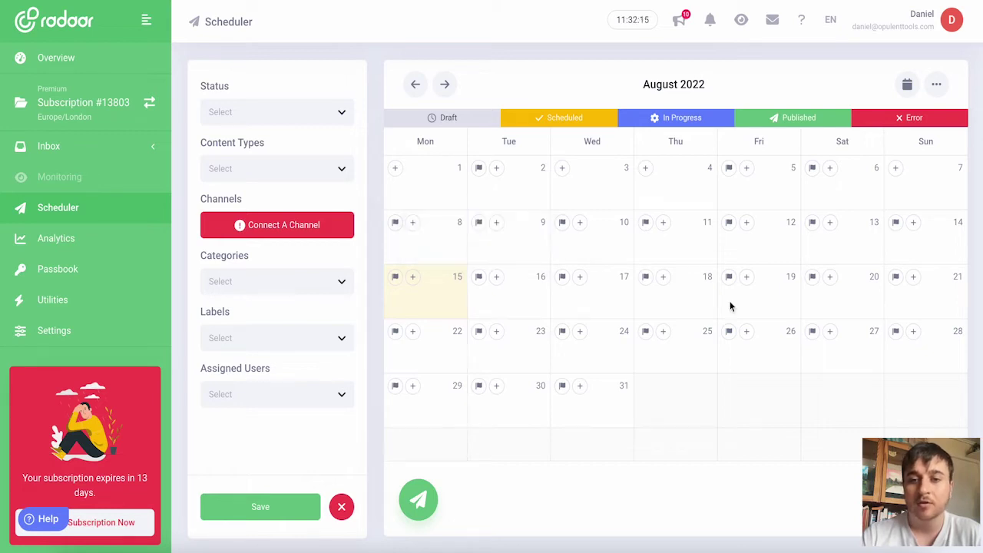
pyautogui.moveTo(730, 283)
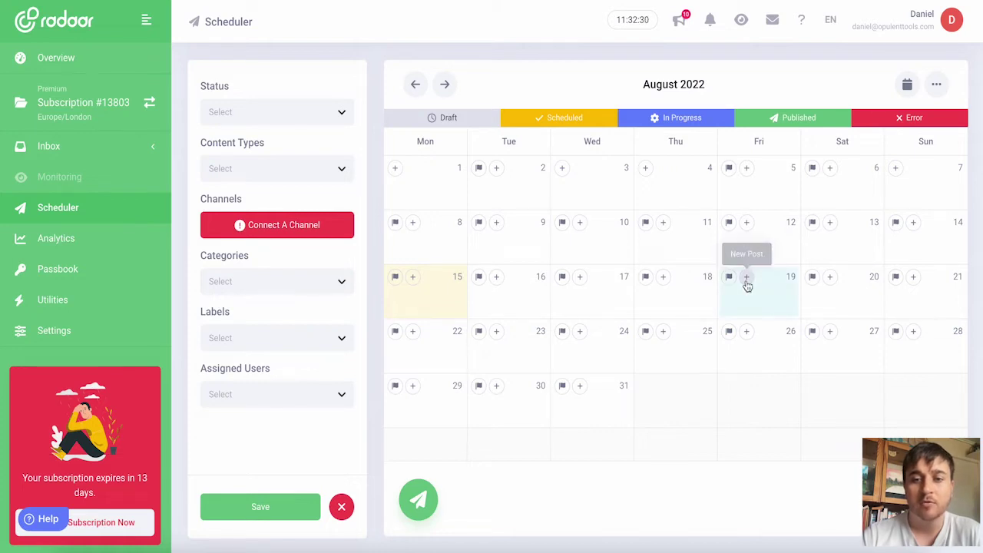
# - Create a new post on August 19, 2022 and inspect its publishing date and time options
pyautogui.click(746, 278)
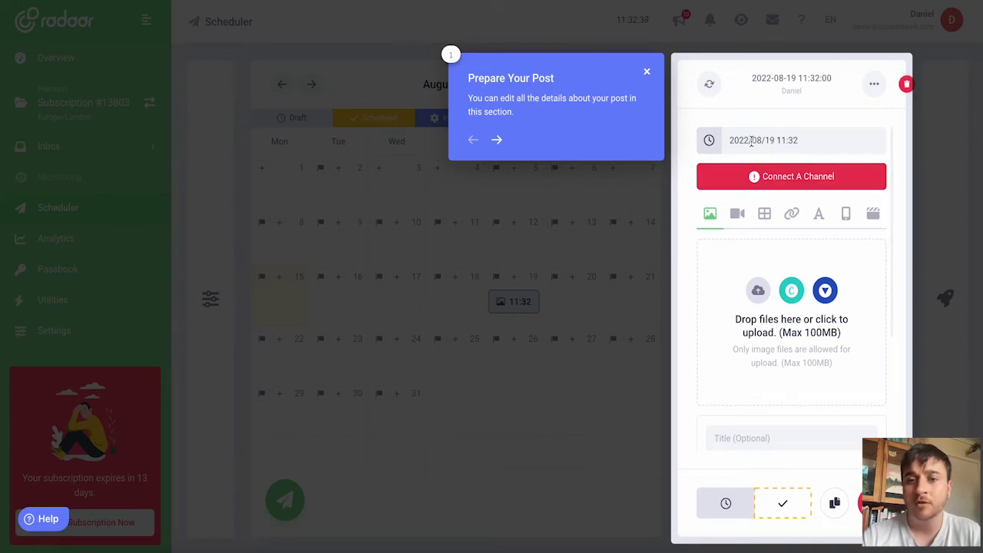
pyautogui.click(751, 141)
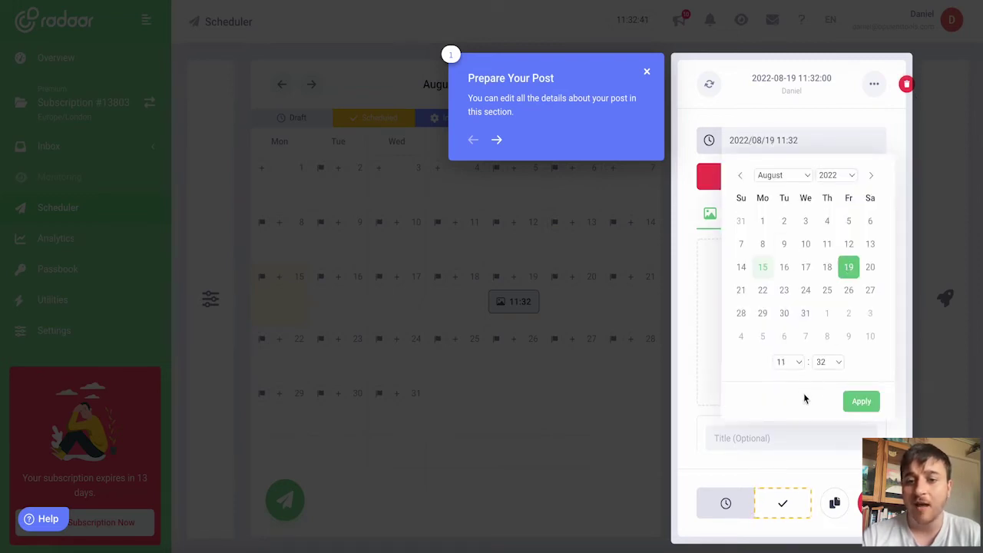
pyautogui.click(693, 240)
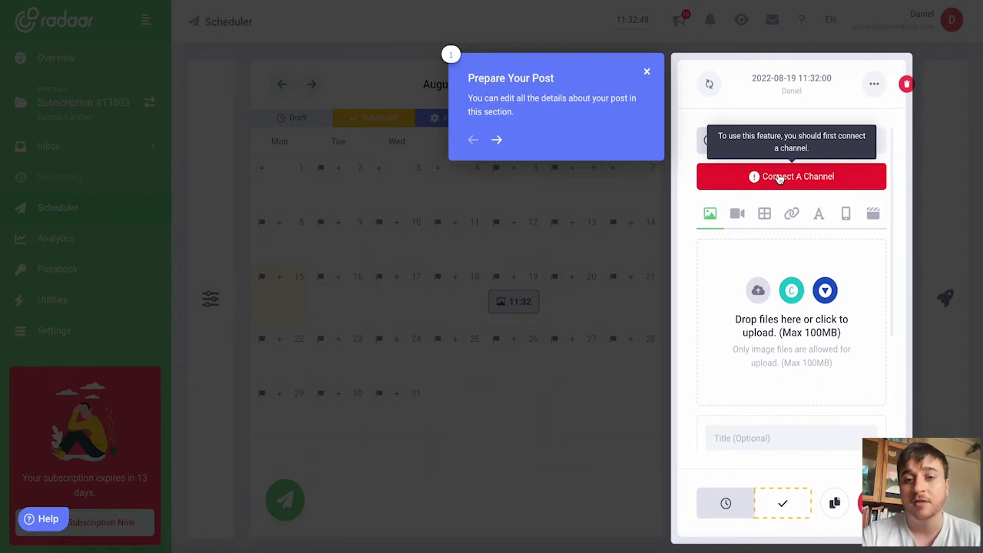
# - Examine the new post's channel, media upload, title and caption sections
pyautogui.scroll(-1, 689, 224)
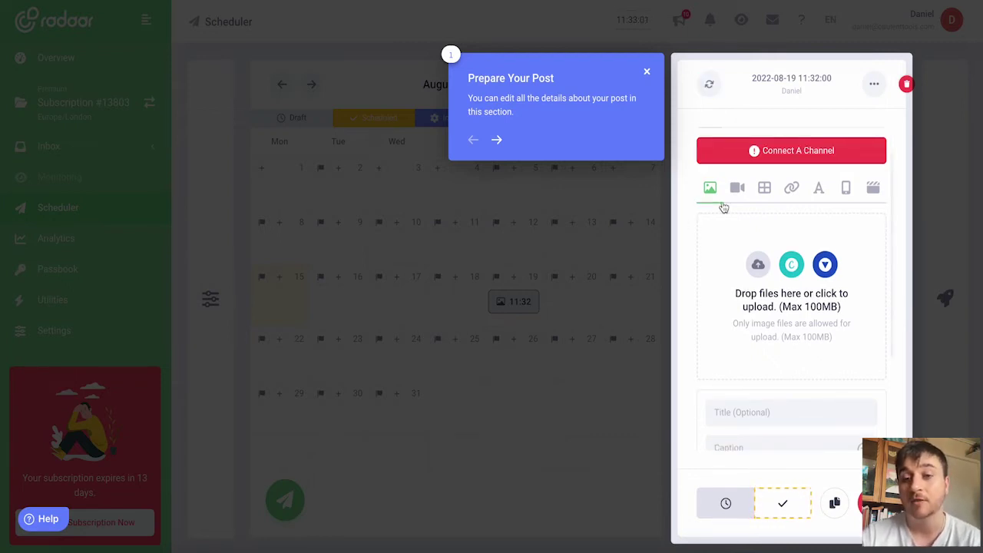
pyautogui.scroll(-2, 722, 229)
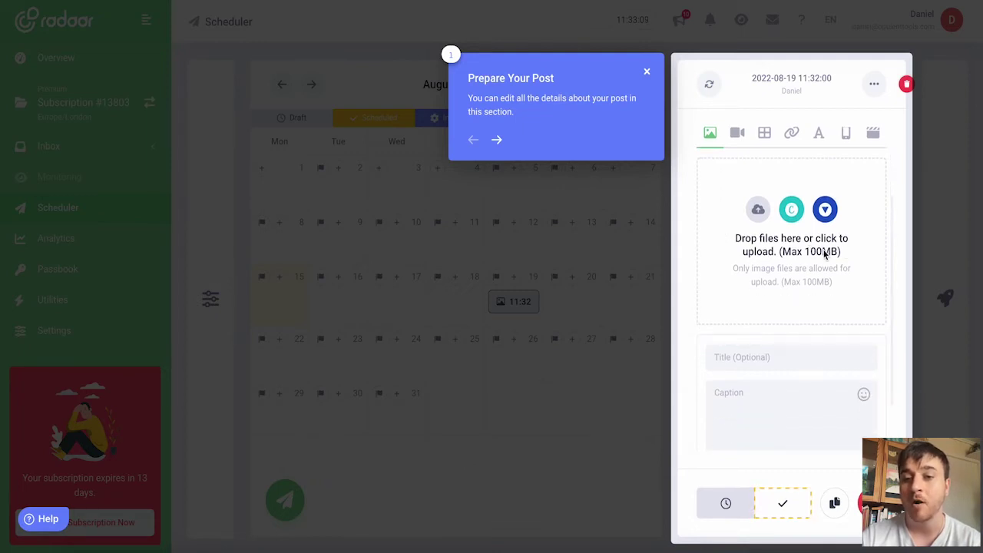
pyautogui.scroll(-2, 820, 266)
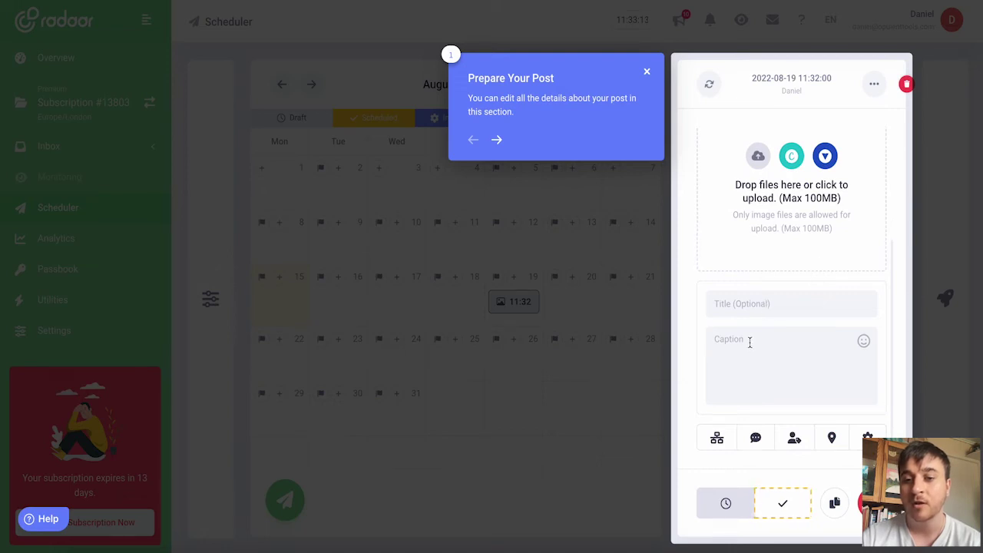
pyautogui.scroll(3, 750, 342)
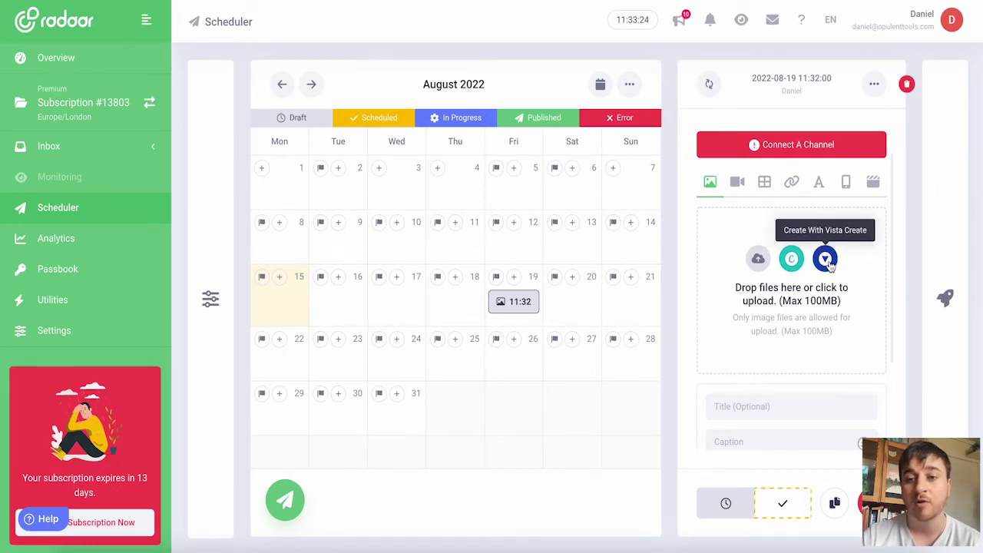
# - Compare the post editor's fields for the video, gallery, link, text and story content types
pyautogui.click(737, 182)
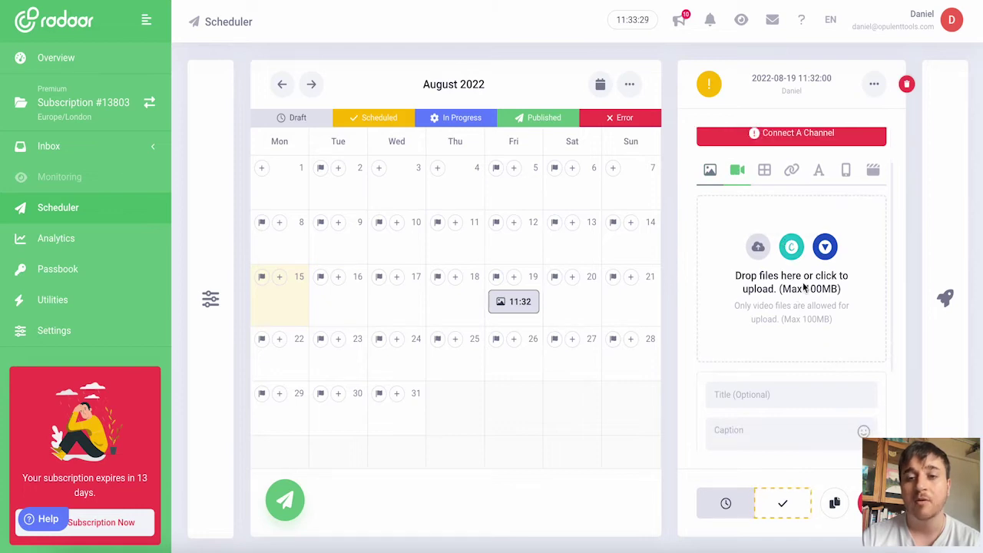
pyautogui.click(764, 170)
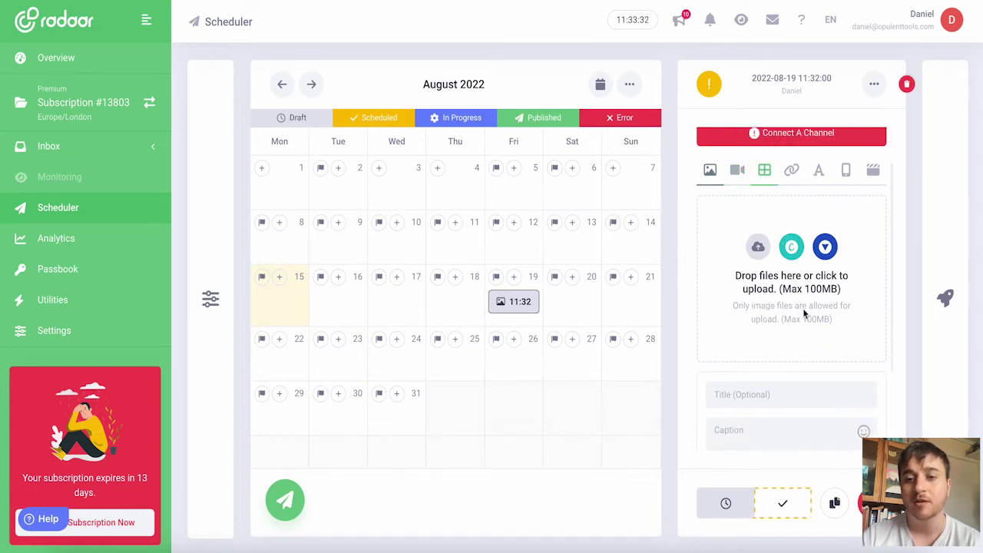
pyautogui.click(792, 171)
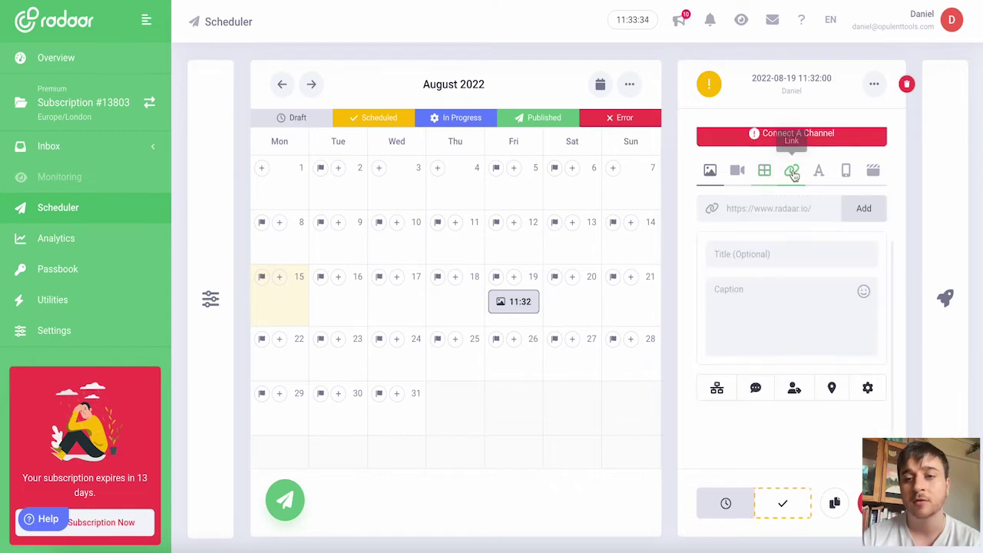
pyautogui.click(776, 213)
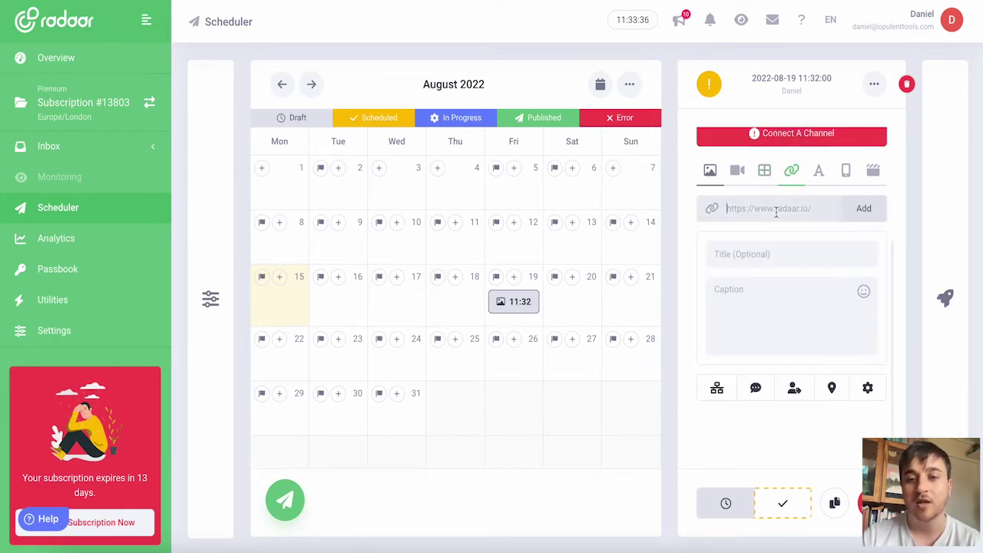
pyautogui.click(818, 174)
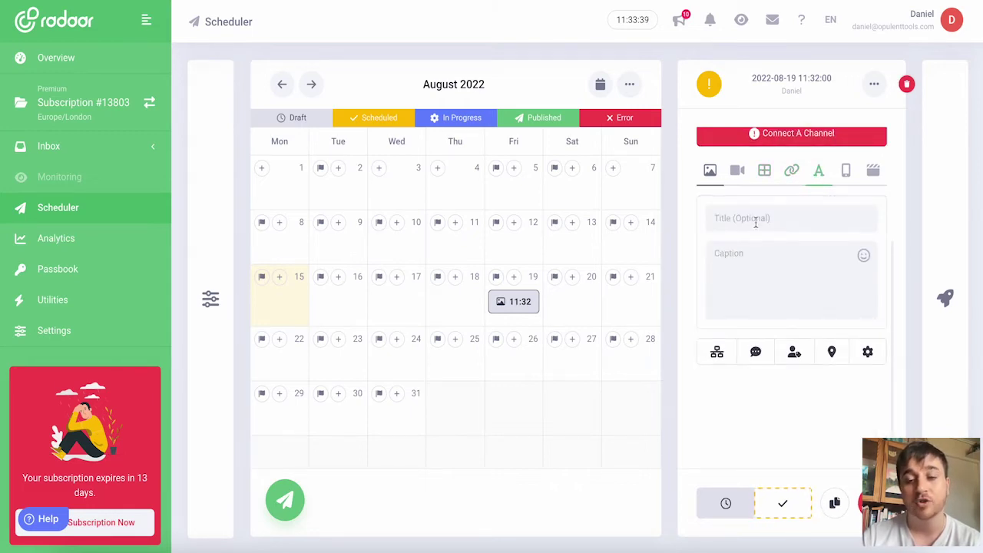
pyautogui.click(846, 170)
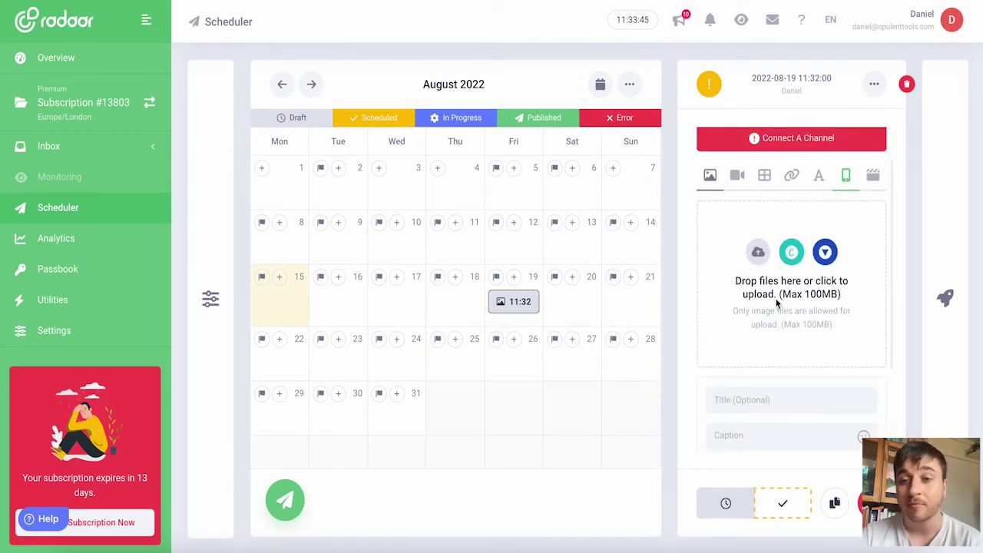
# - Add the channel selector above the post's title and caption, and add a chain comment beneath them
pyautogui.scroll(-1, 821, 281)
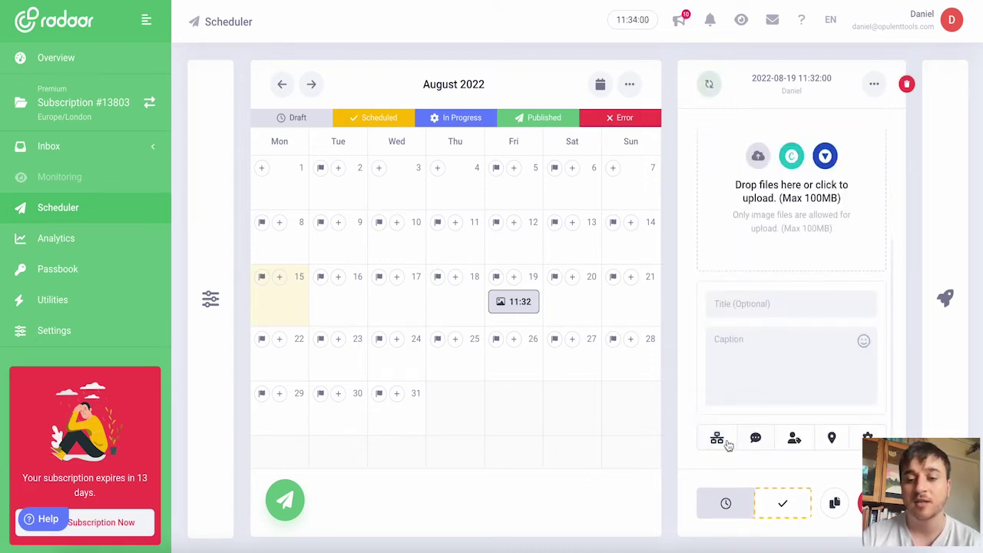
pyautogui.click(719, 440)
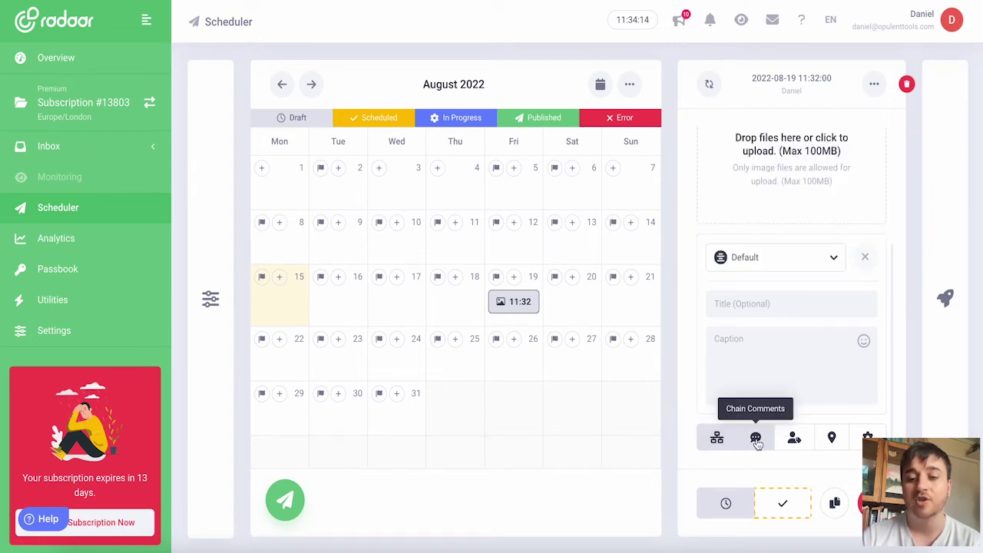
pyautogui.click(756, 440)
pyautogui.scroll(-1, 776, 438)
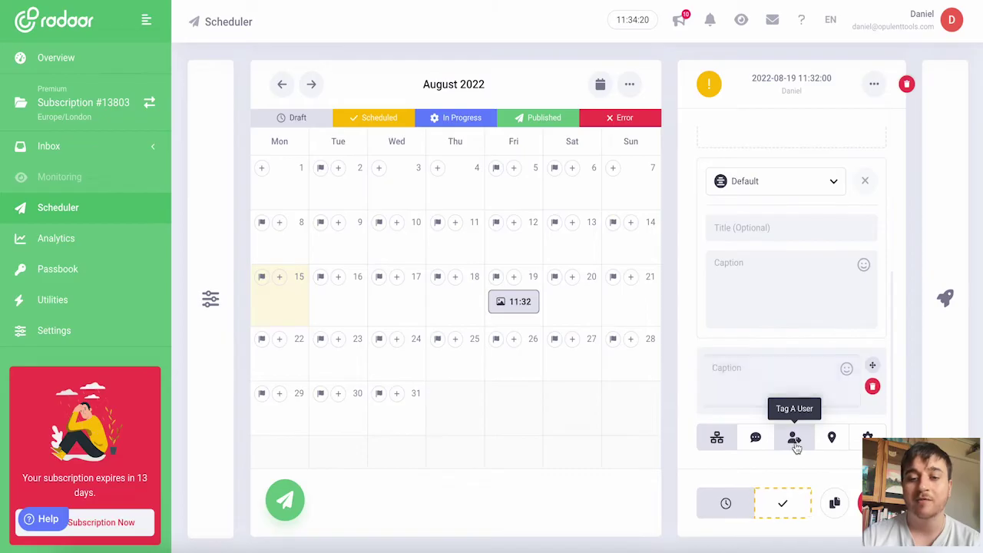
# - Inspect the Tag A User fields for Facebook, Instagram, LinkedIn and Twitter, and the post's location search
pyautogui.click(794, 437)
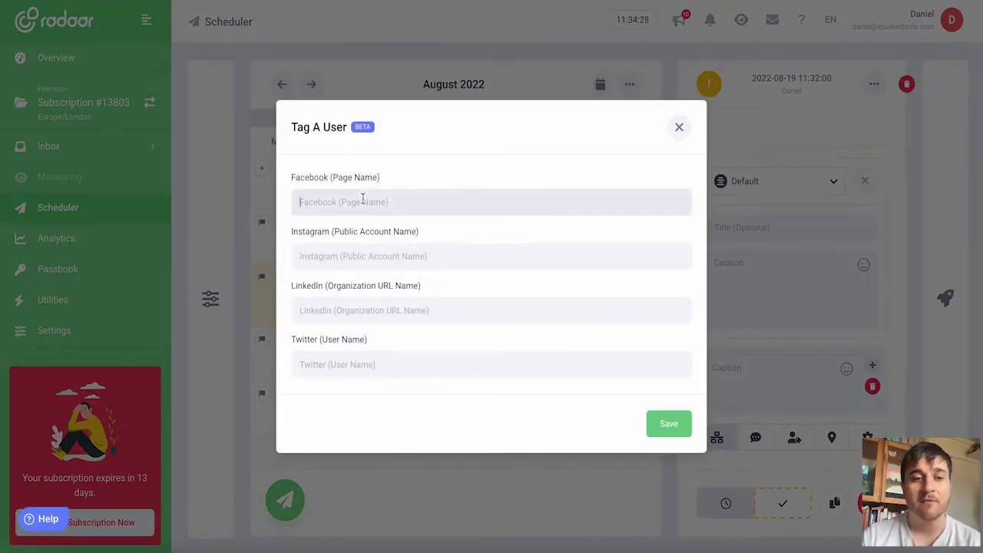
pyautogui.click(347, 259)
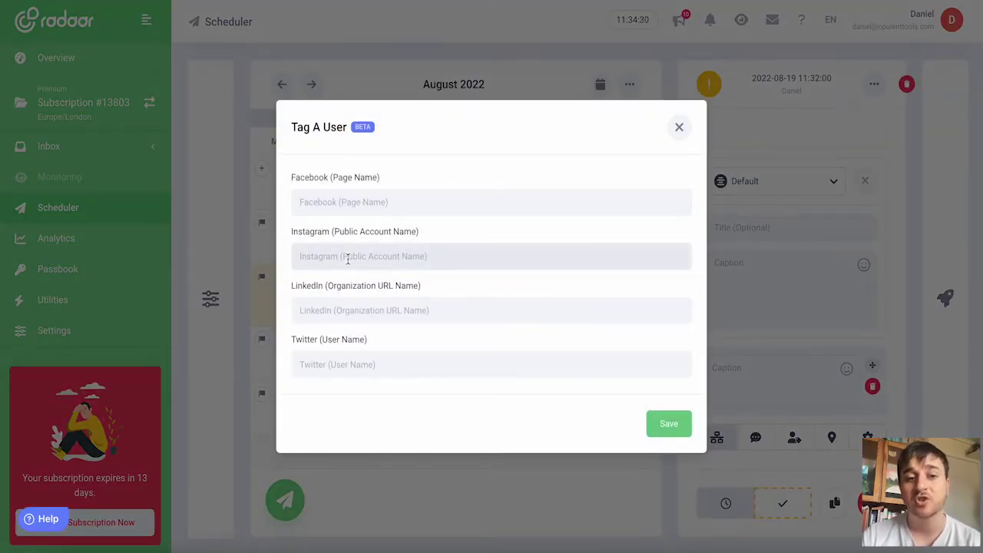
pyautogui.click(342, 312)
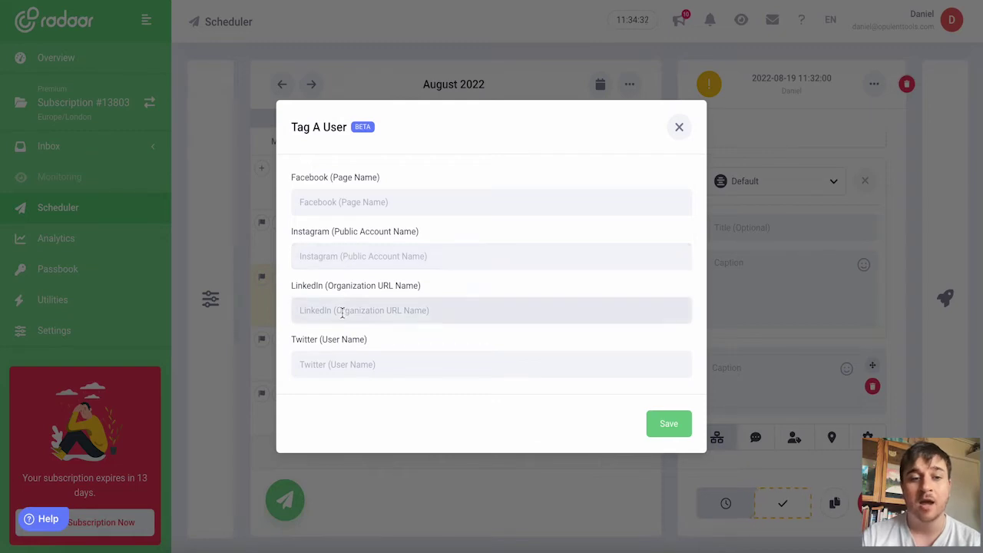
pyautogui.click(338, 358)
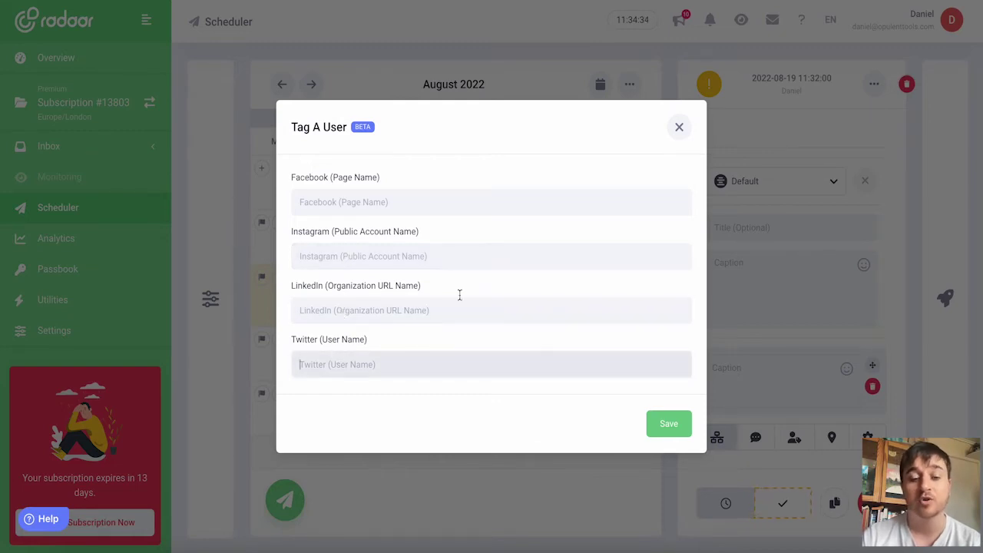
pyautogui.click(679, 129)
pyautogui.click(832, 437)
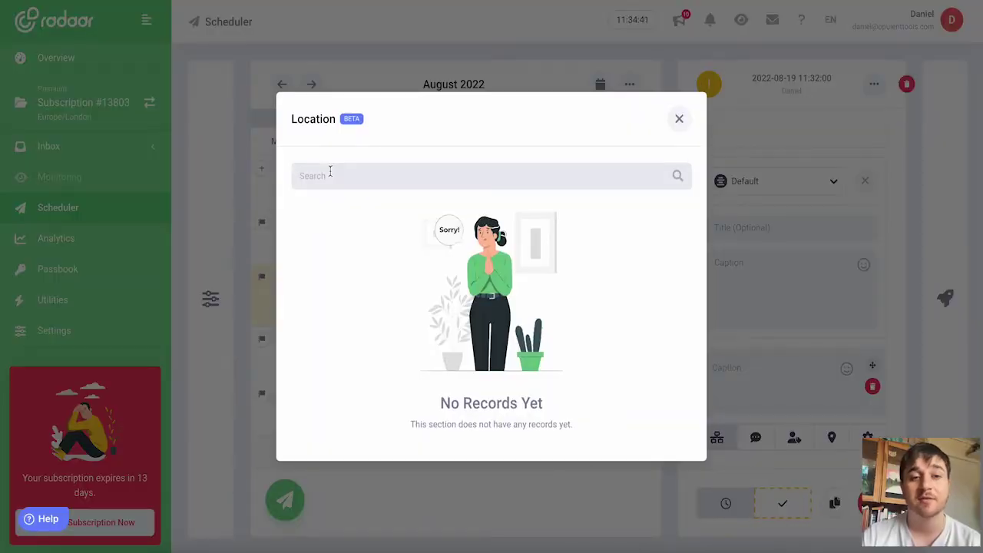
pyautogui.click(680, 121)
# - Open the post's additional settings and check its labels and URL-shortening choices
pyautogui.click(868, 437)
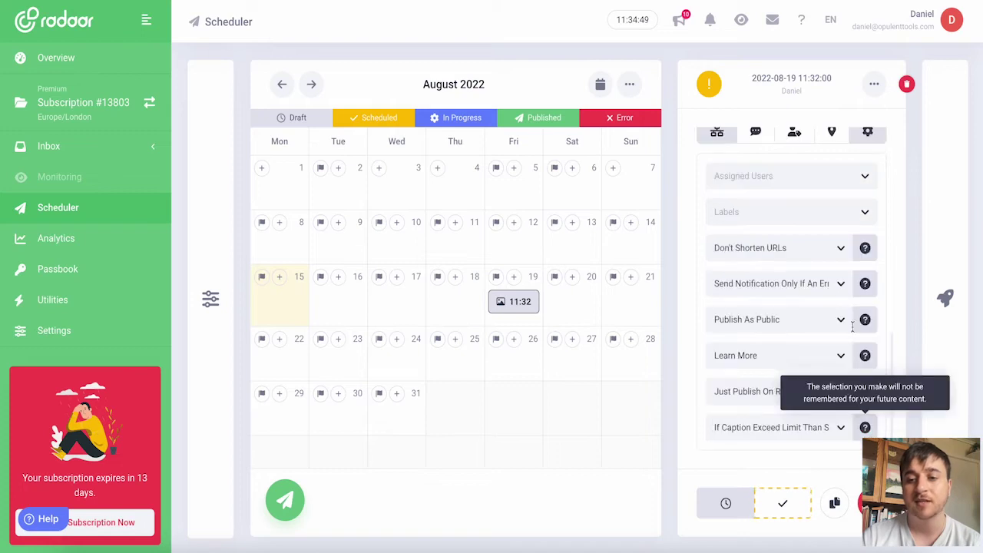
pyautogui.click(820, 218)
pyautogui.click(820, 218)
pyautogui.click(840, 254)
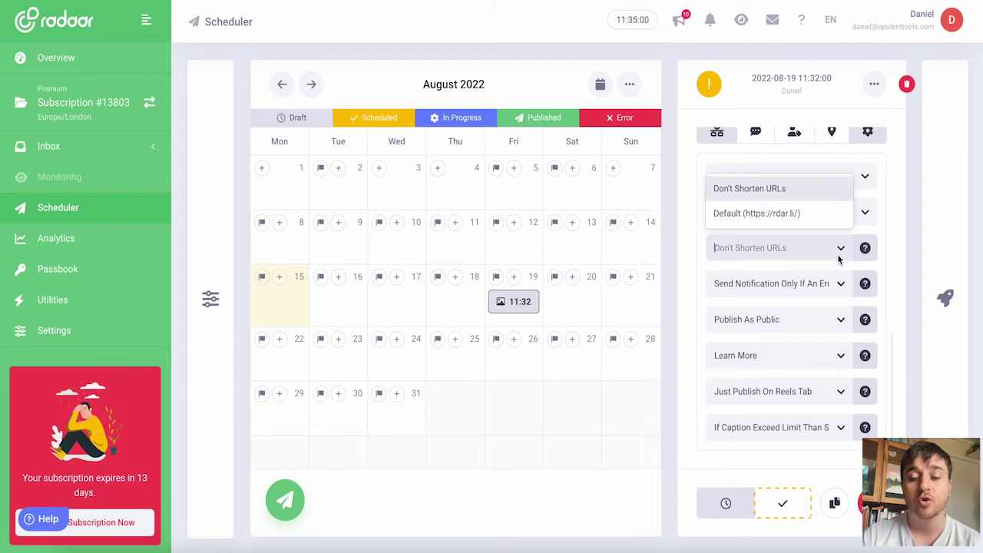
pyautogui.click(840, 260)
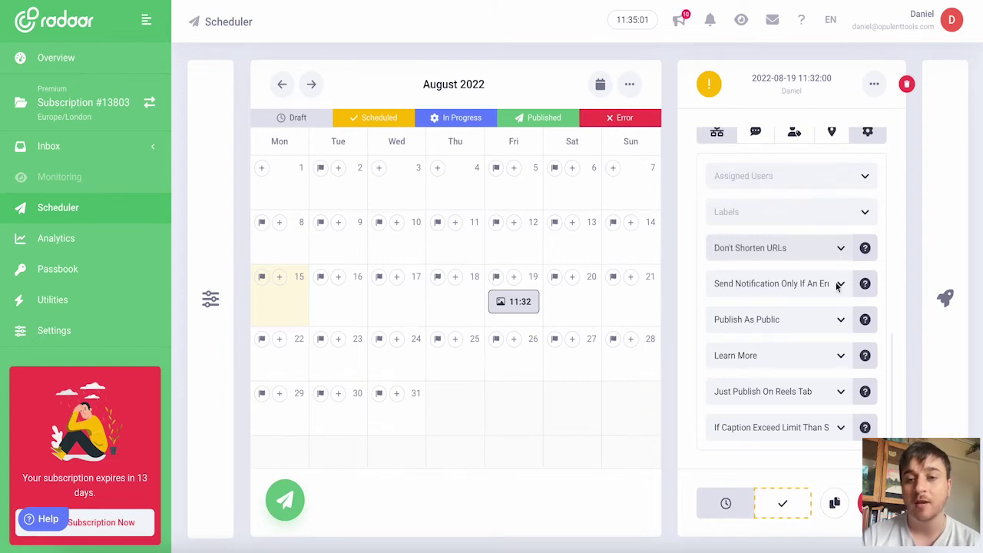
# - Review the post's choices for notifications, visibility, call to action, Reels publishing and captions that exceed the limit
pyautogui.click(838, 286)
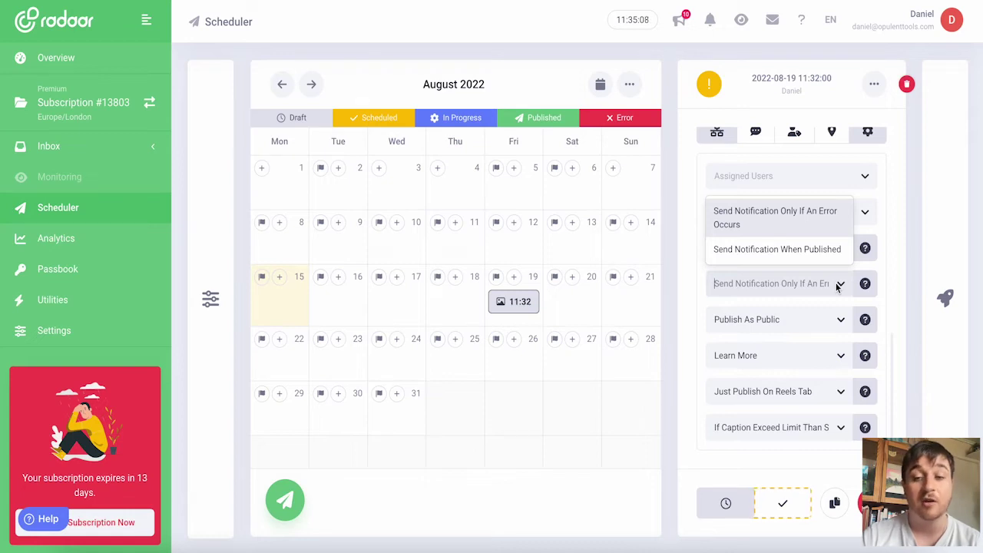
pyautogui.click(838, 320)
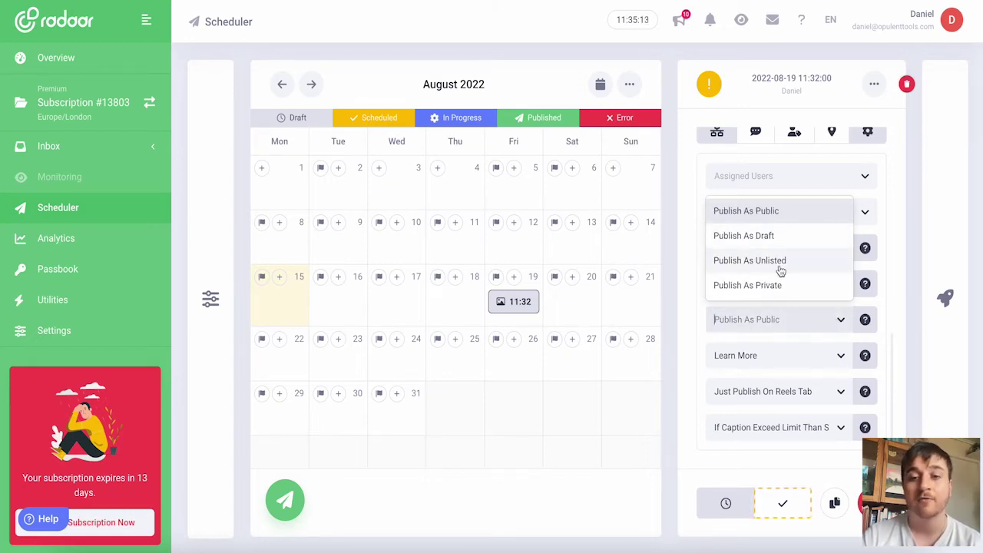
pyautogui.click(826, 363)
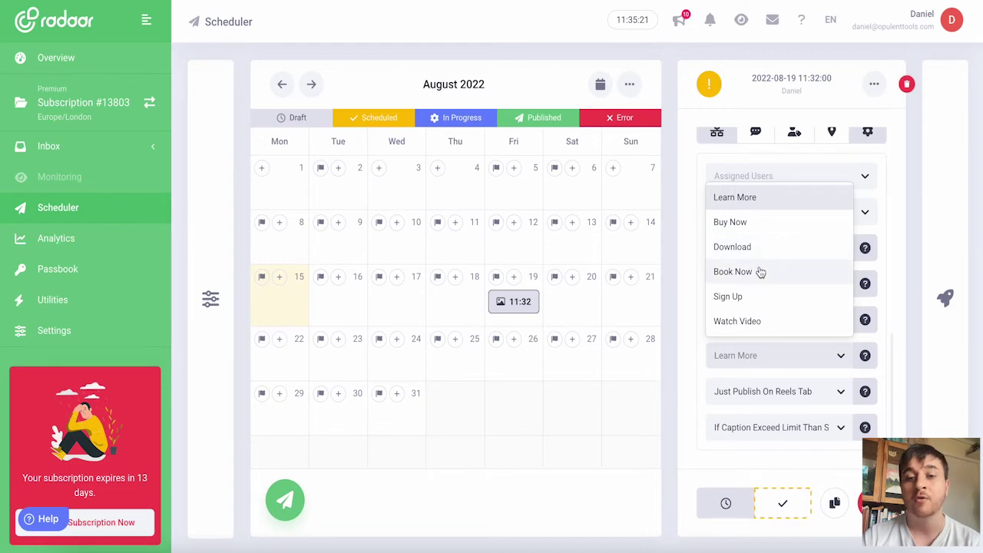
pyautogui.click(832, 397)
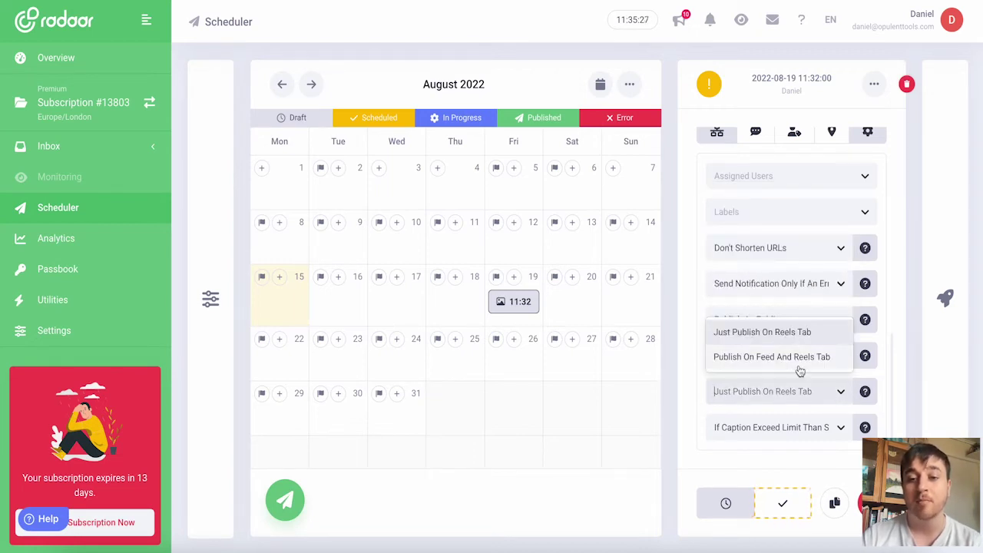
pyautogui.click(826, 425)
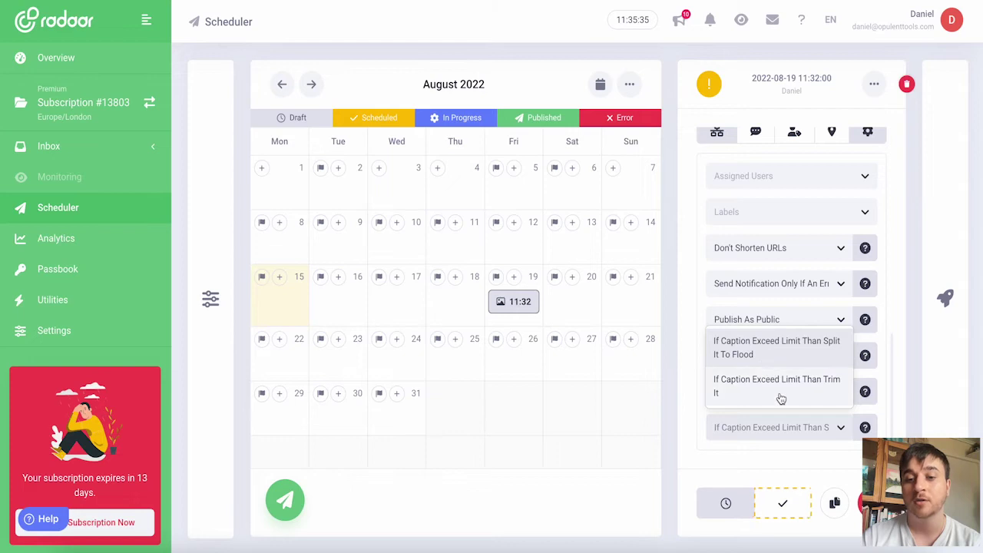
pyautogui.click(801, 441)
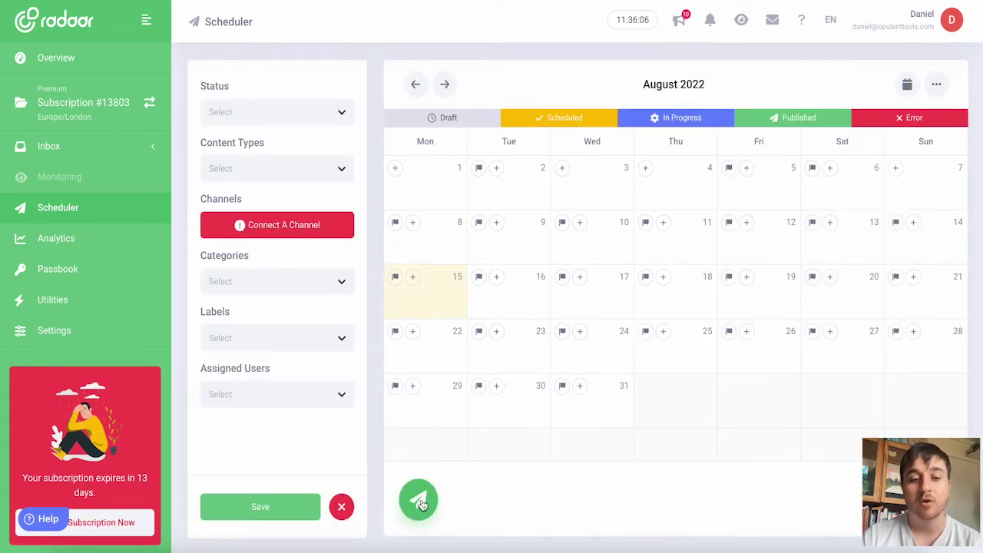
# - Review the Scheduler's actions for creating, scheduling, importing and exporting posts
pyautogui.click(420, 501)
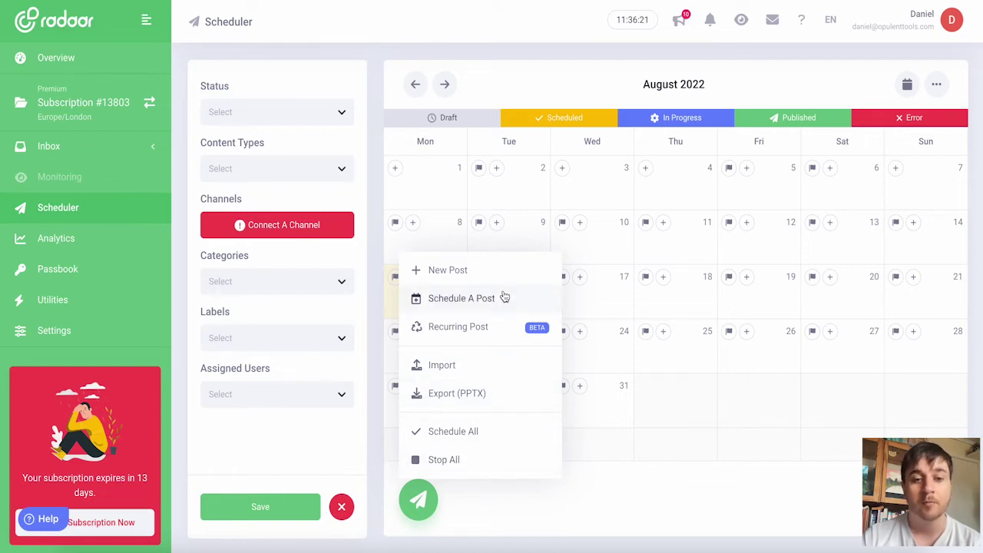
pyautogui.click(448, 270)
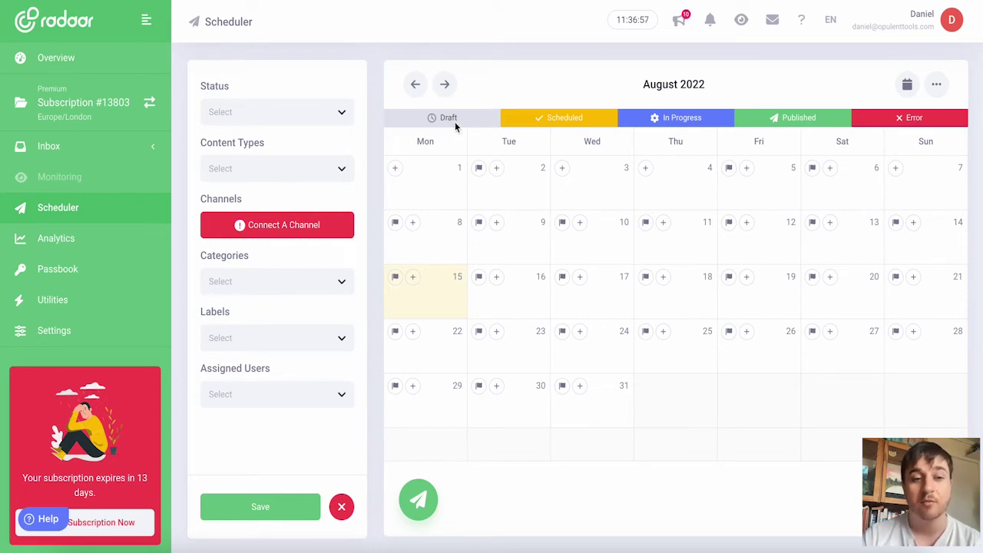
# - Try the In Progress status filter and review the available content type filters
pyautogui.click(326, 112)
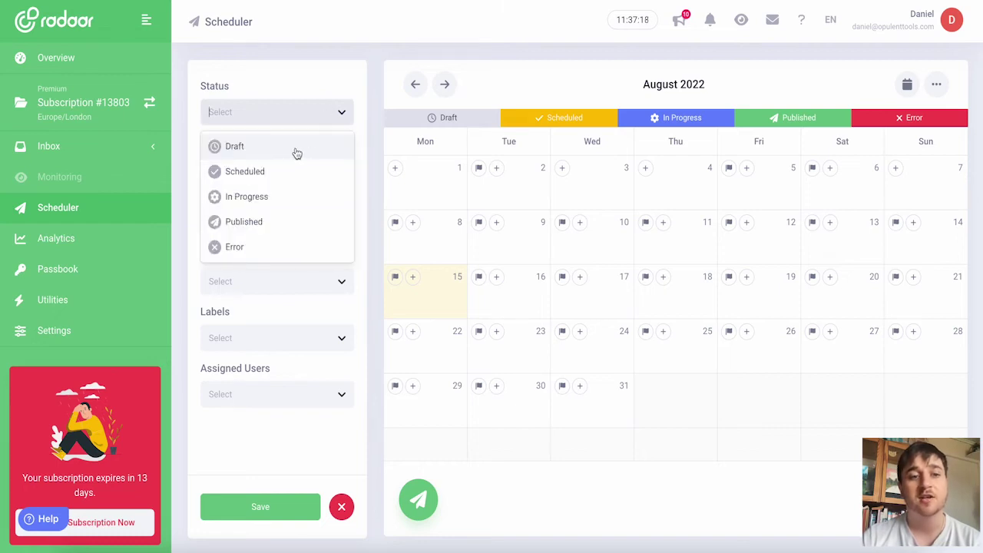
pyautogui.click(274, 204)
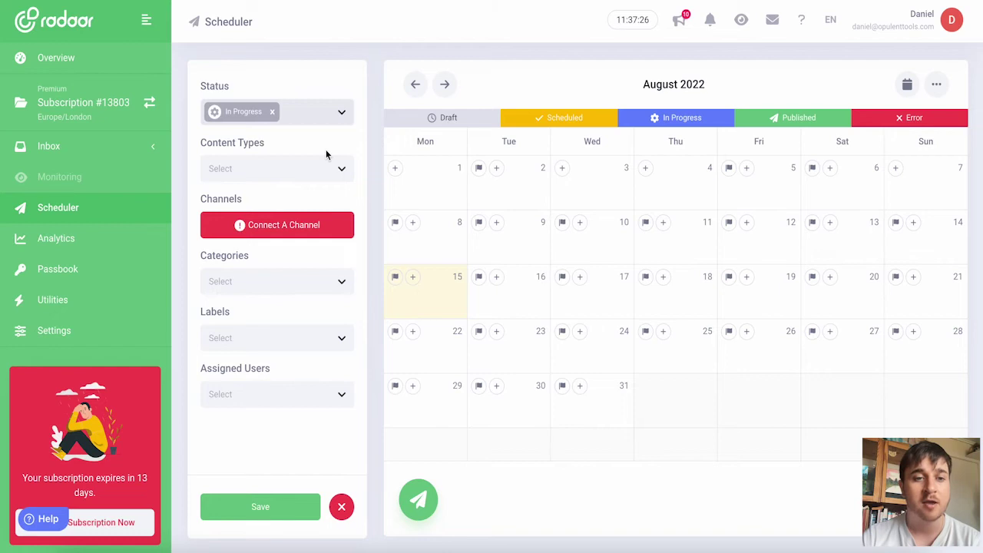
pyautogui.click(336, 171)
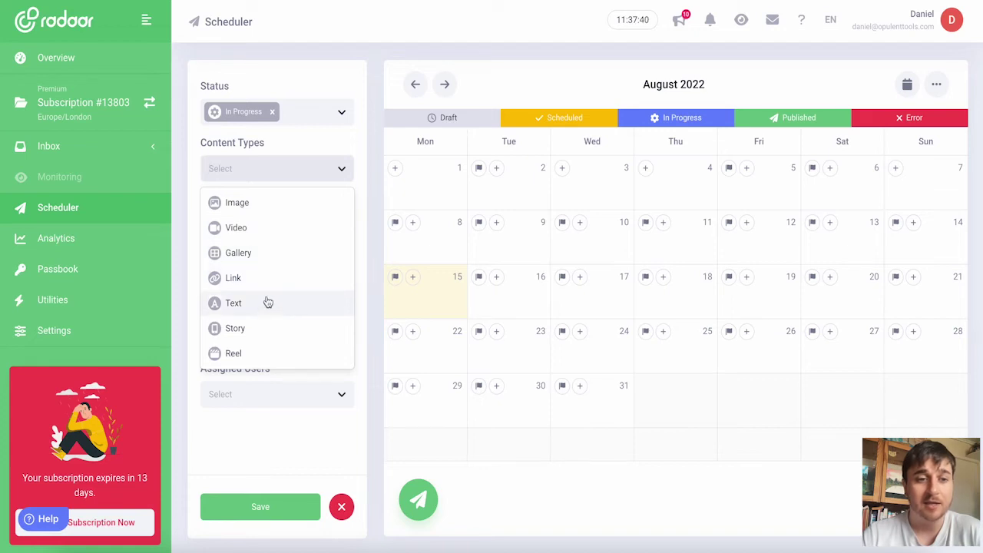
pyautogui.click(343, 174)
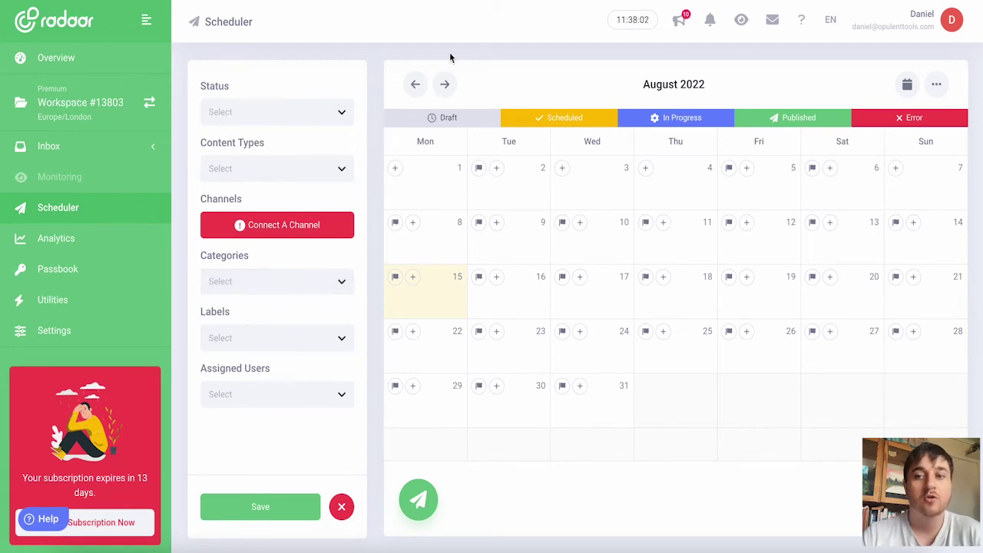
# - Browse the calendar two months ahead of August 2022 and back to July 2022
pyautogui.click(446, 85)
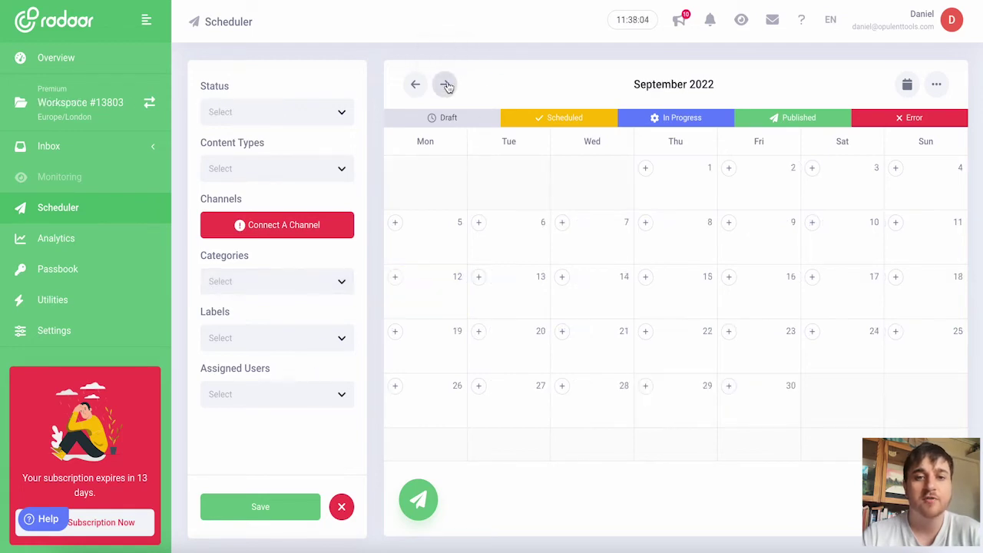
pyautogui.click(446, 85)
pyautogui.click(415, 84)
pyautogui.click(415, 84)
pyautogui.click(415, 86)
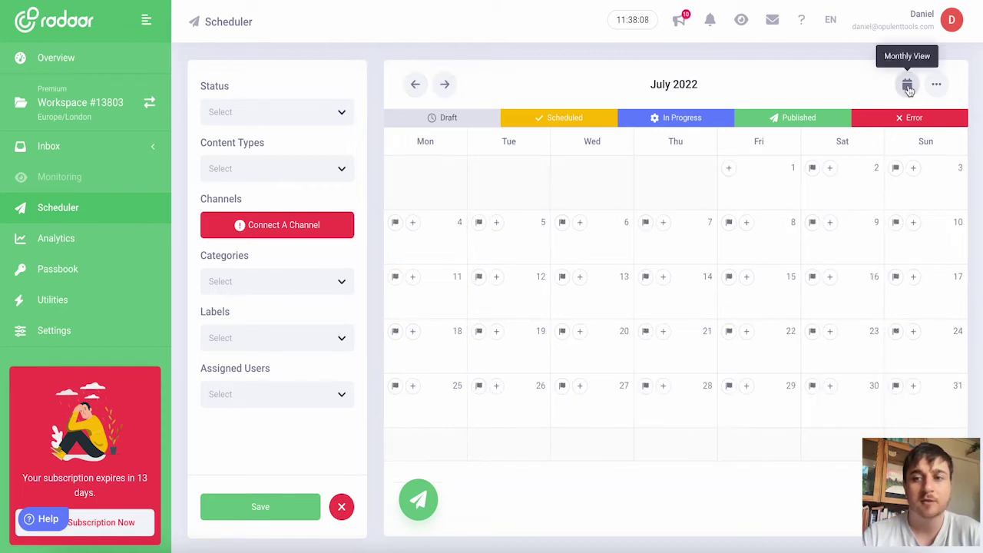
# - Review the Scheduler calendar's view options and its actions for posts, import, export and posting times
pyautogui.click(907, 85)
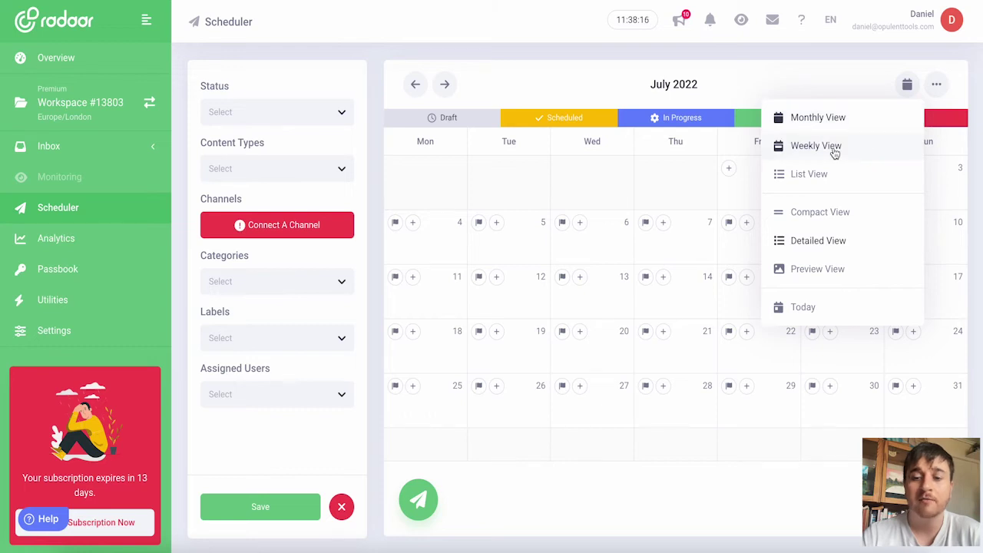
pyautogui.click(938, 85)
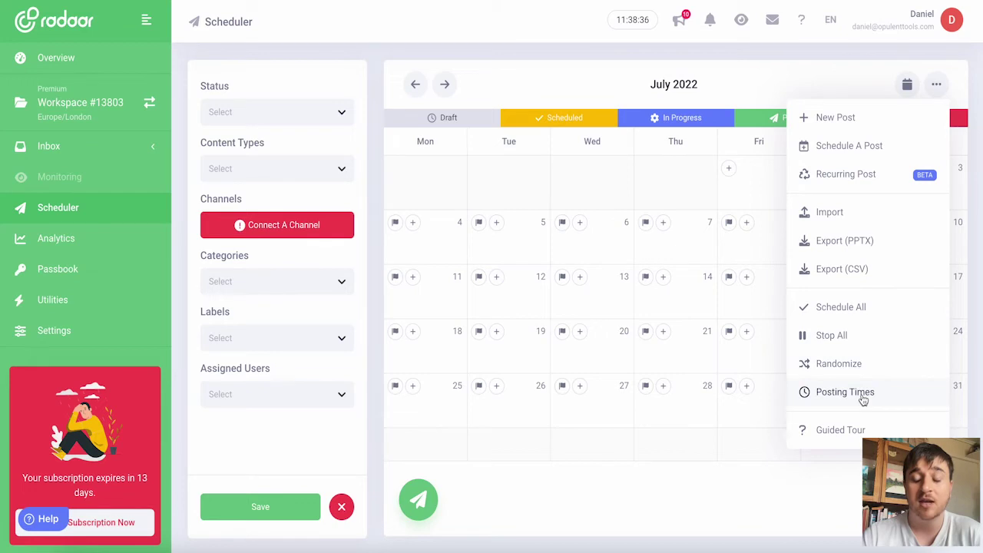
pyautogui.click(669, 446)
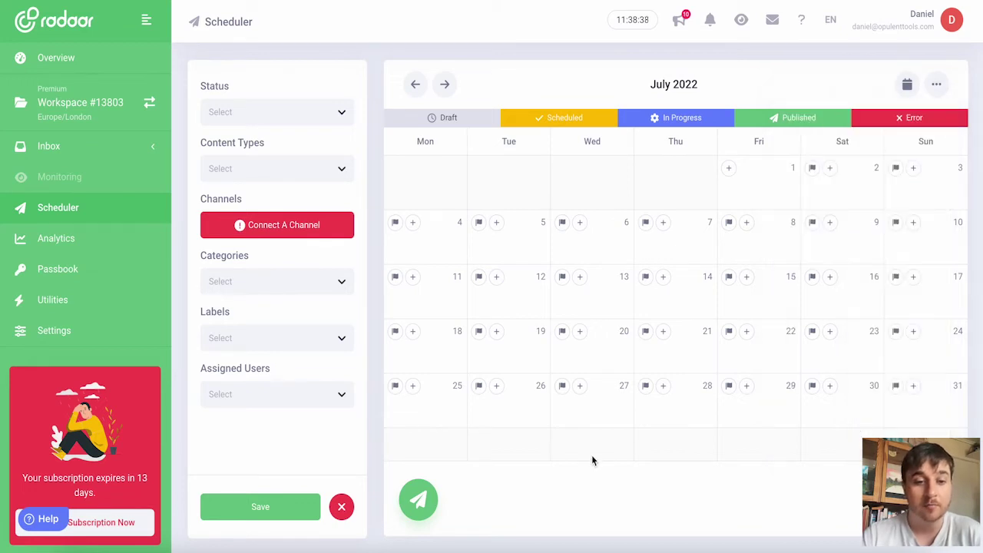
# - Create a first analytics board named "Our Board"
pyautogui.click(68, 247)
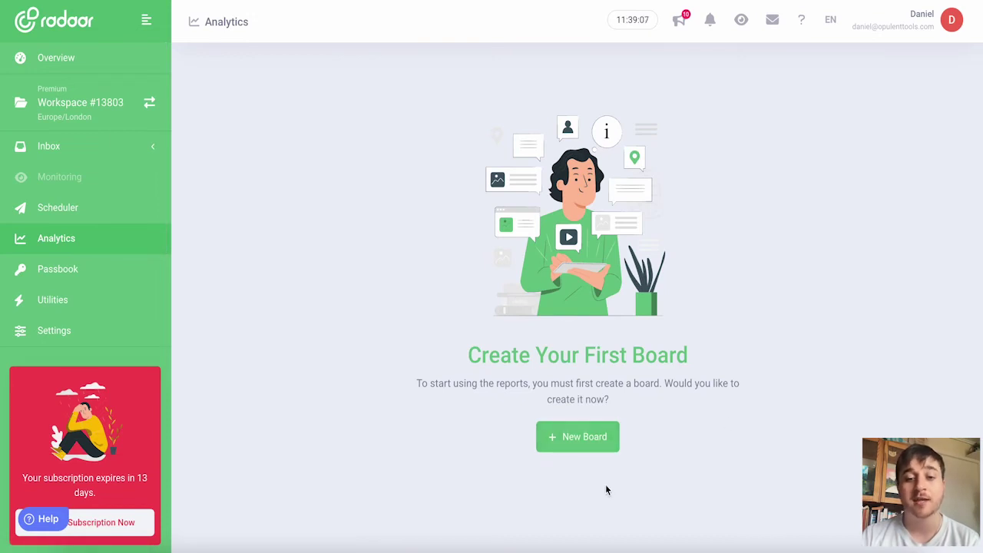
pyautogui.click(584, 438)
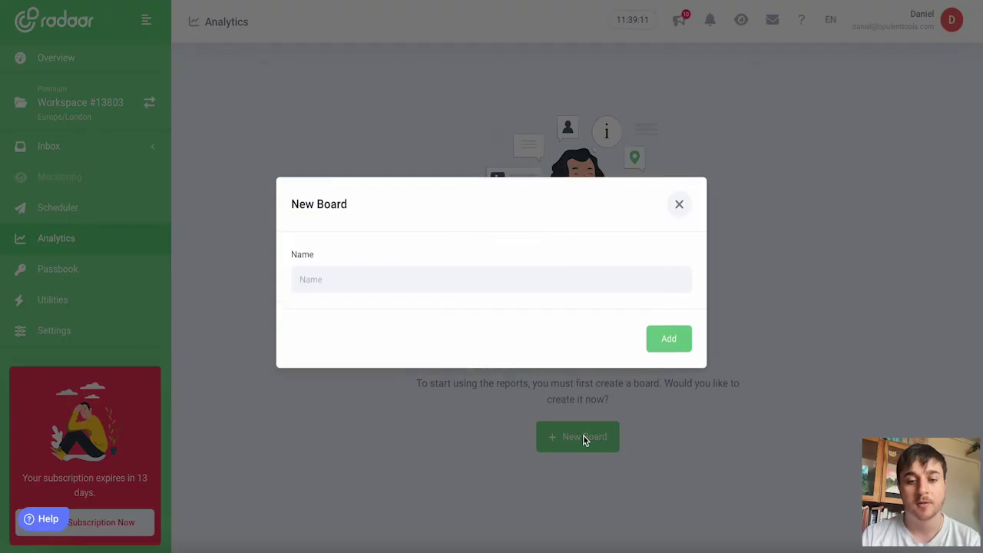
pyautogui.click(401, 282)
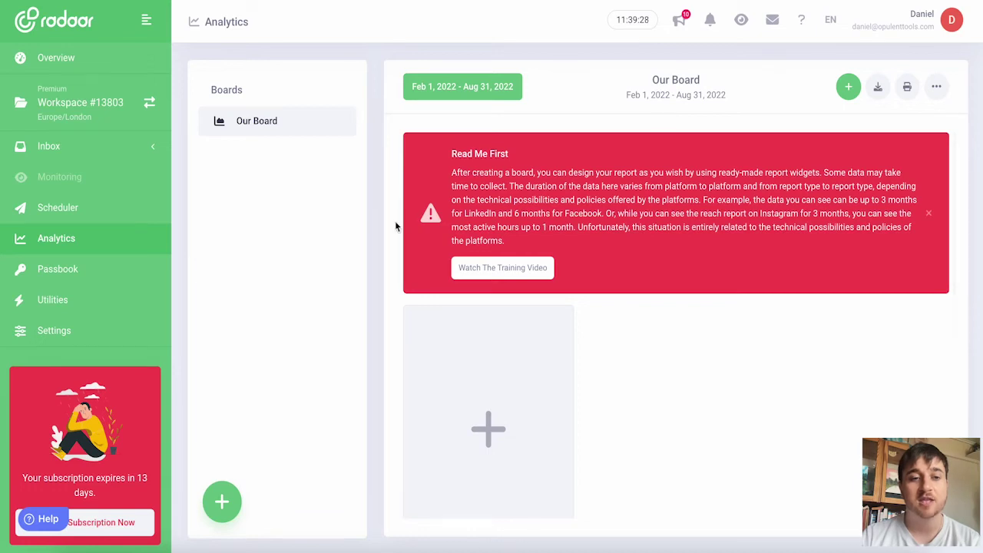
# - Browse the widget types from Monitoring to LinkedIn and add the Conversations Timeline widget to Our Board
pyautogui.scroll(-1, 507, 383)
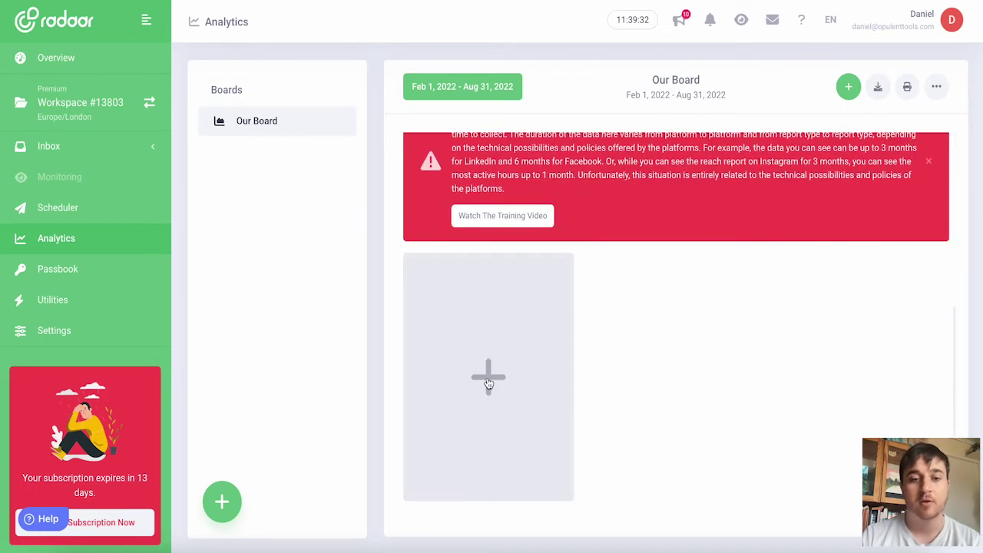
pyautogui.click(488, 382)
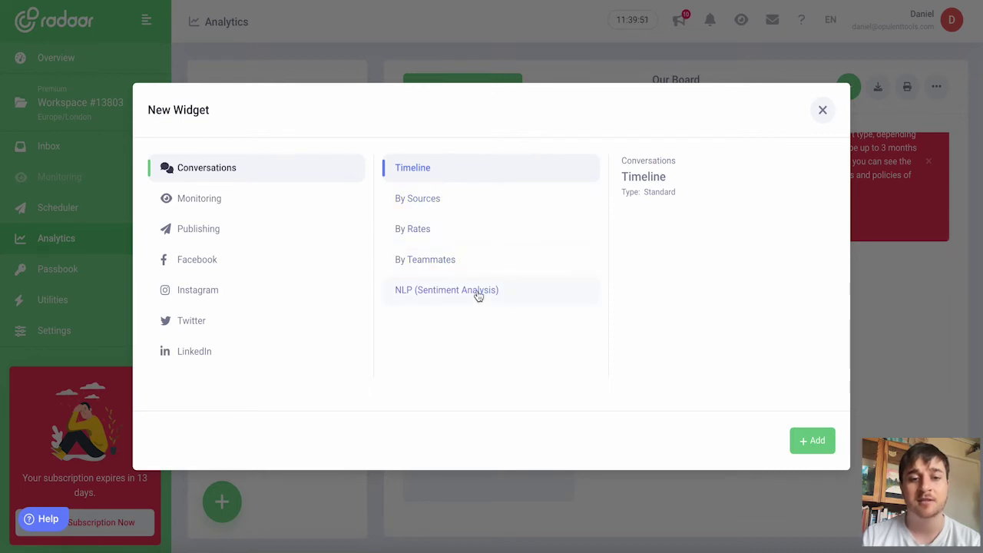
pyautogui.click(248, 194)
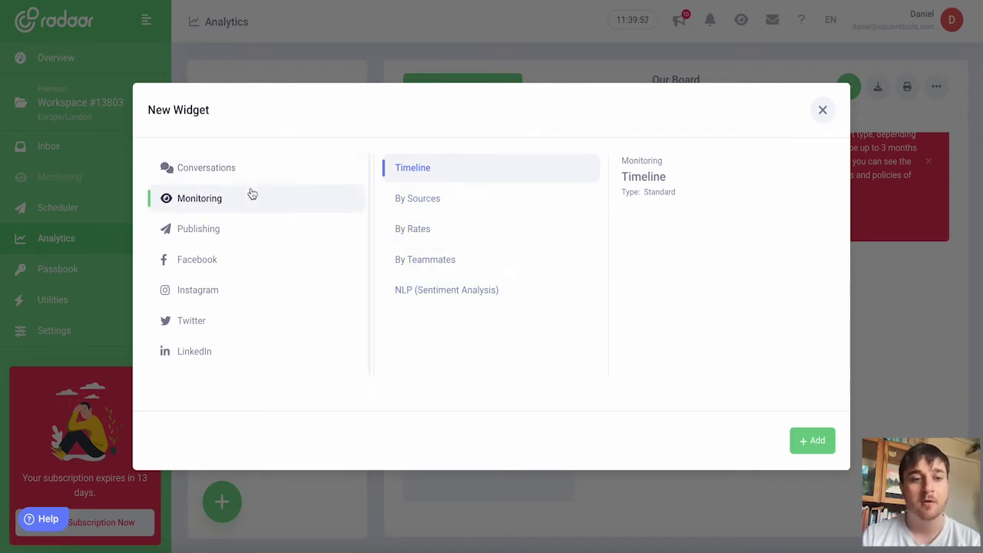
pyautogui.click(222, 228)
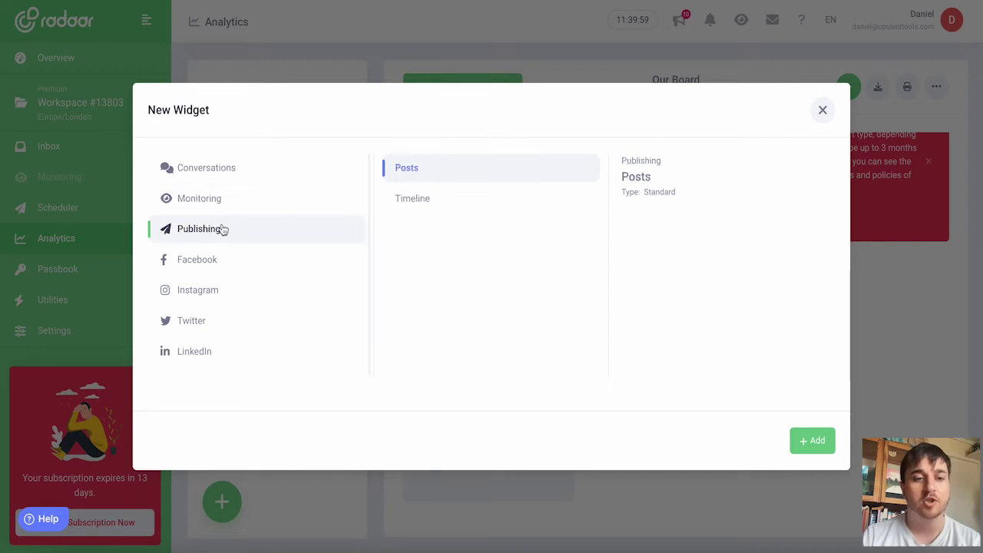
pyautogui.click(227, 269)
pyautogui.click(235, 299)
pyautogui.click(233, 328)
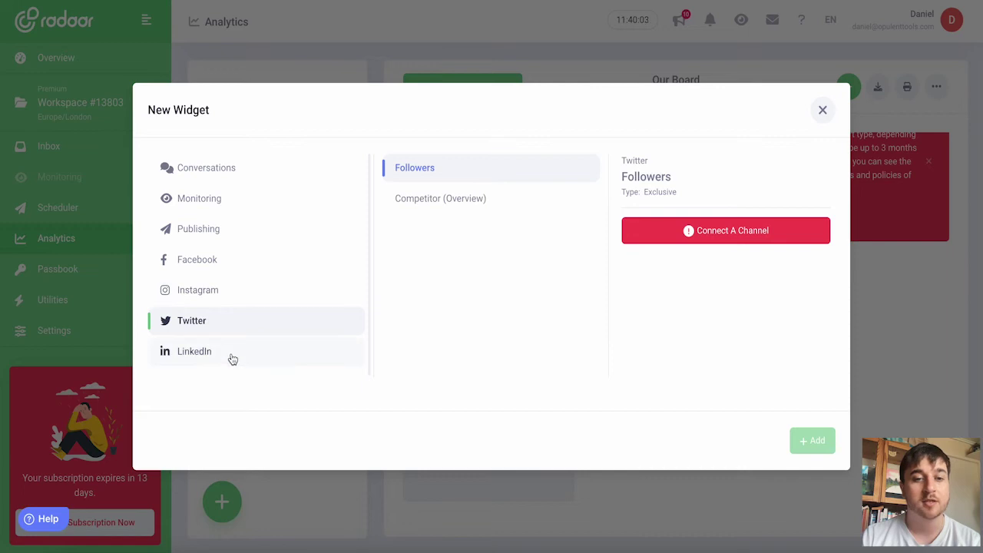
pyautogui.click(228, 358)
pyautogui.click(235, 166)
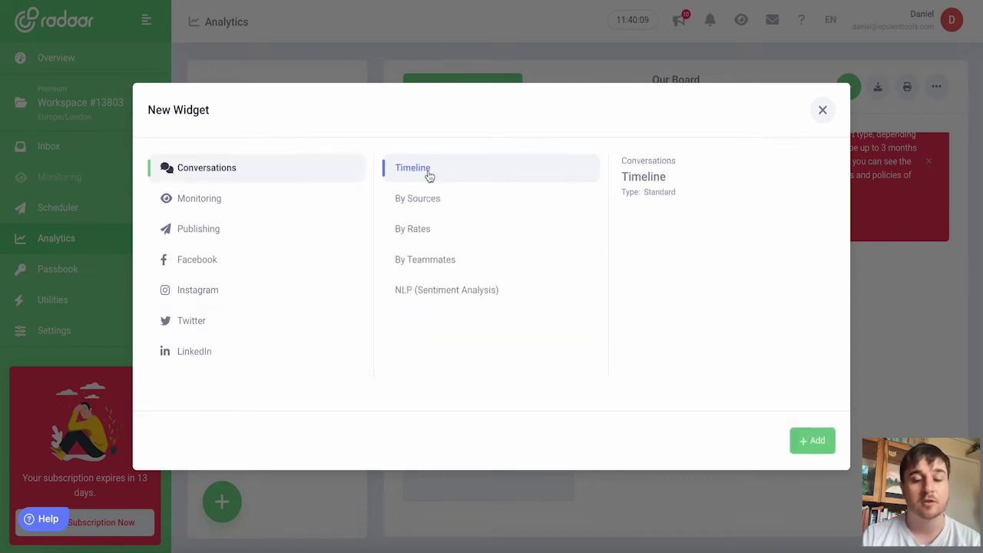
pyautogui.click(812, 446)
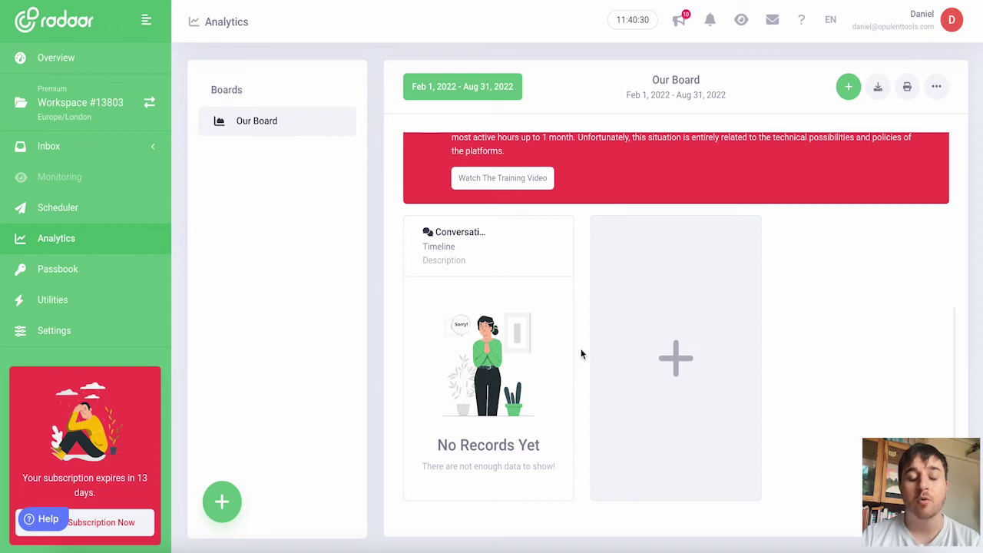
# - Try to move the Conversations Timeline widget to the neighbouring empty slot on the board
pyautogui.moveTo(523, 270)
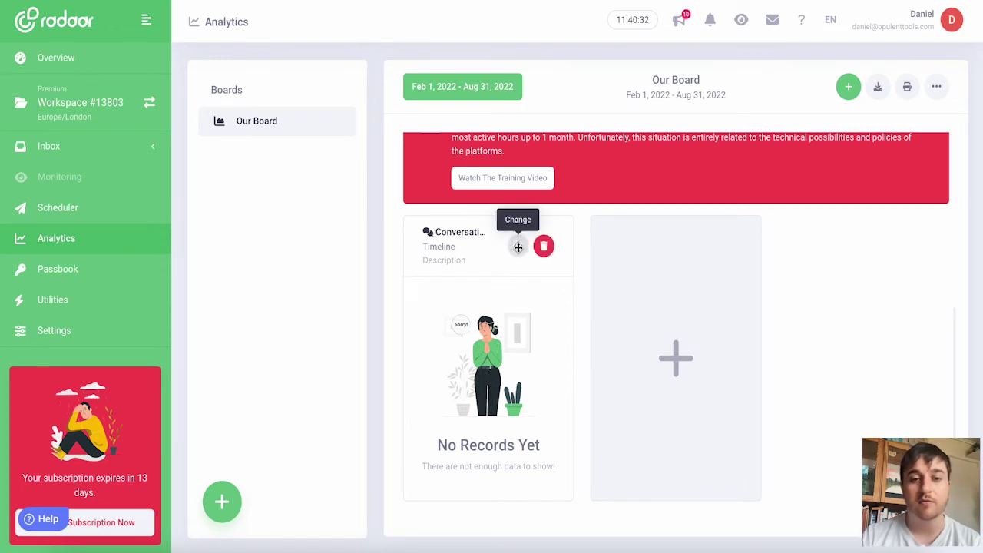
pyautogui.moveTo(518, 246); pyautogui.dragTo(703, 257)
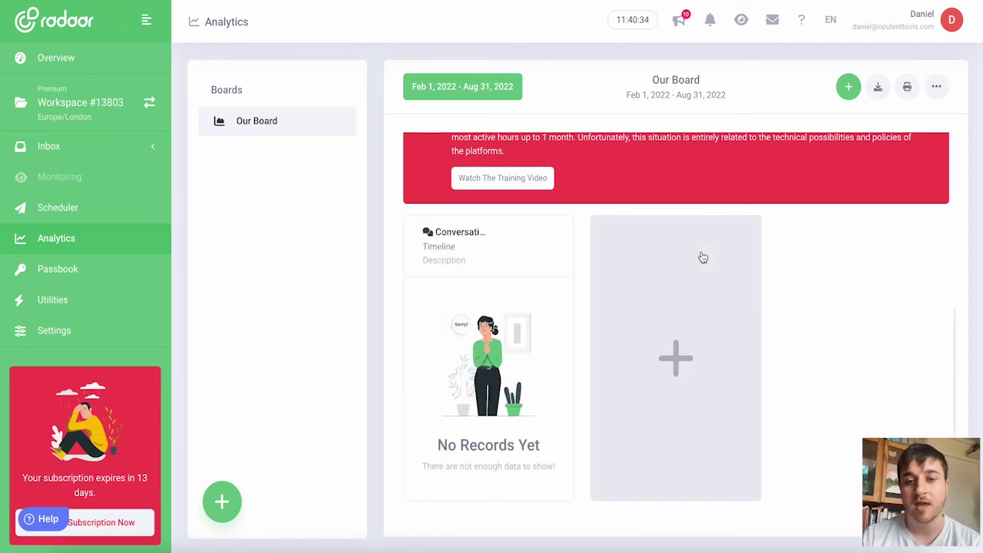
pyautogui.moveTo(517, 246)
pyautogui.mouseDown()
pyautogui.moveTo(630, 241)
pyautogui.moveTo(527, 242)
pyautogui.mouseUp()
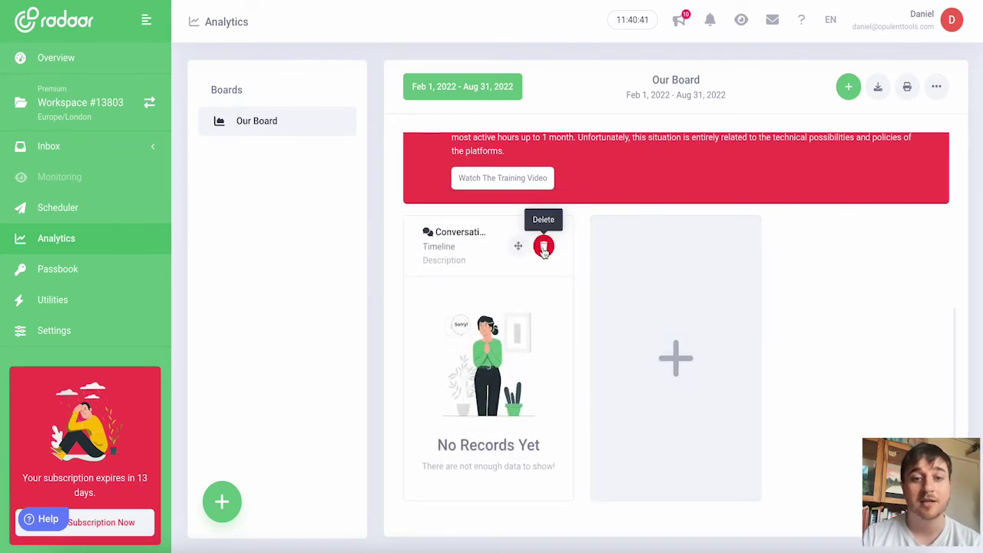
# - Review the board's date range choices, its further actions and the option to add another board
pyautogui.scroll(2, 656, 222)
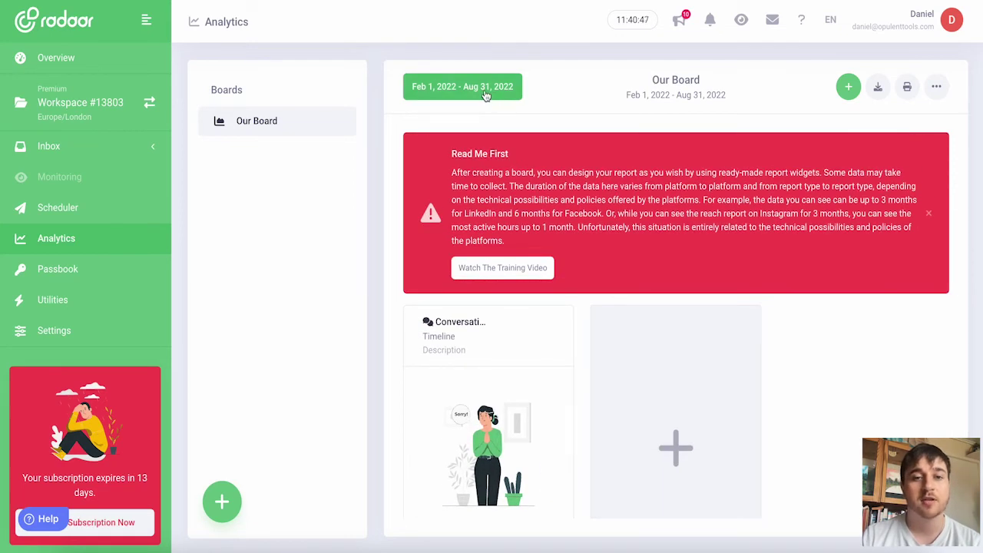
pyautogui.click(485, 94)
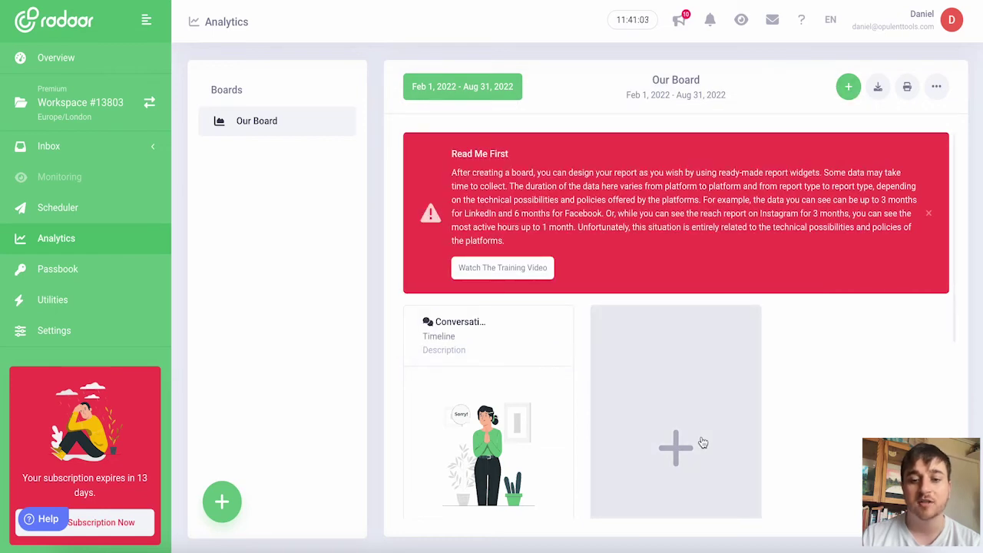
pyautogui.click(939, 88)
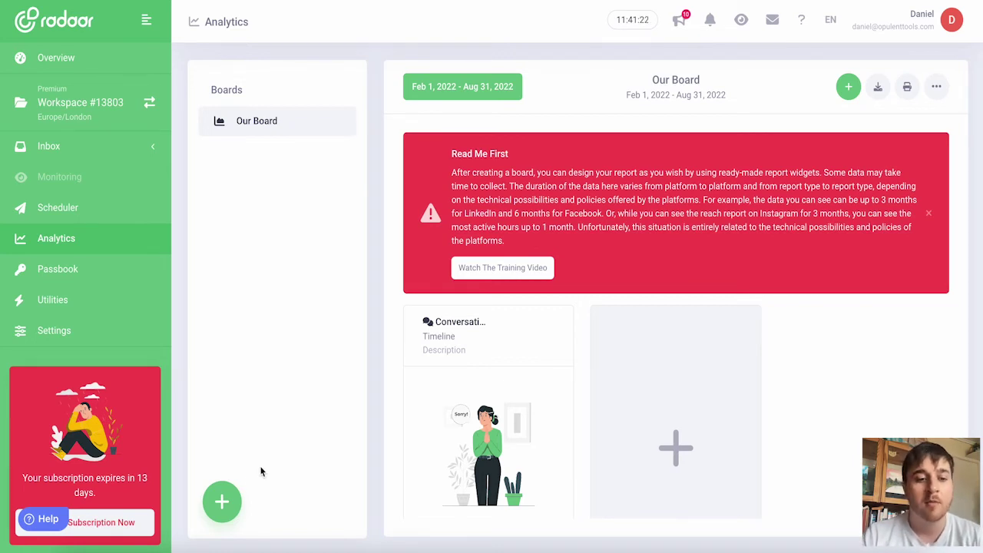
pyautogui.click(223, 503)
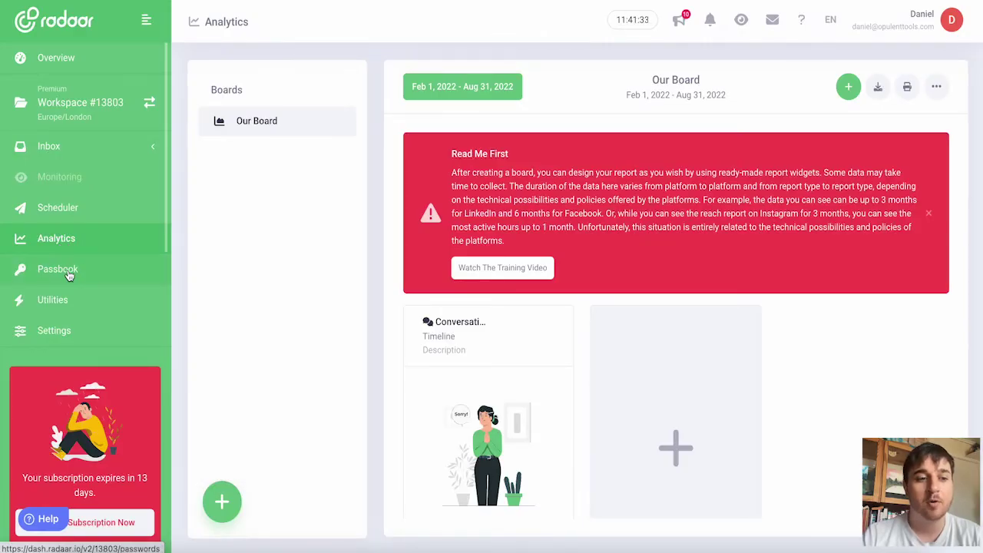
# - Set up the Passbook by creating a new master password
pyautogui.click(66, 271)
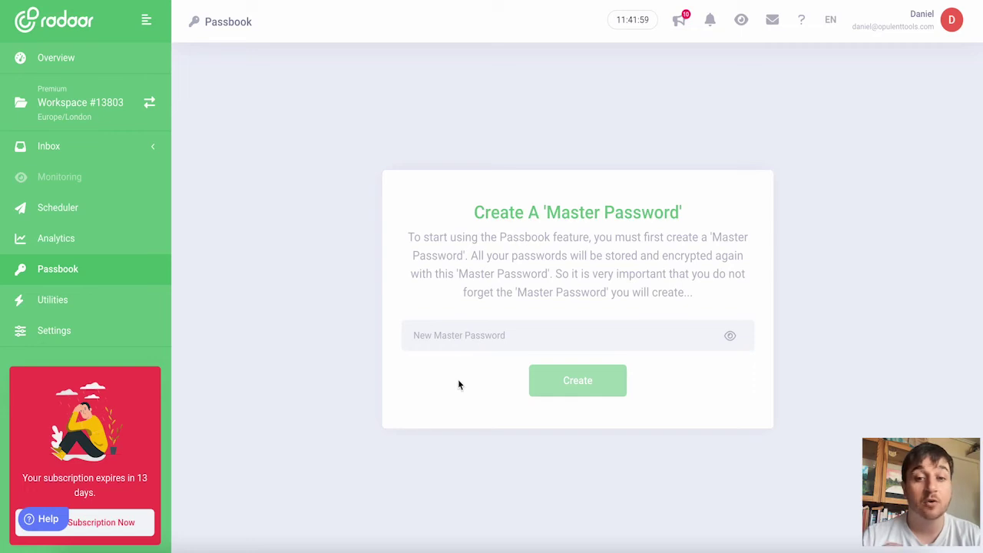
pyautogui.click(453, 336)
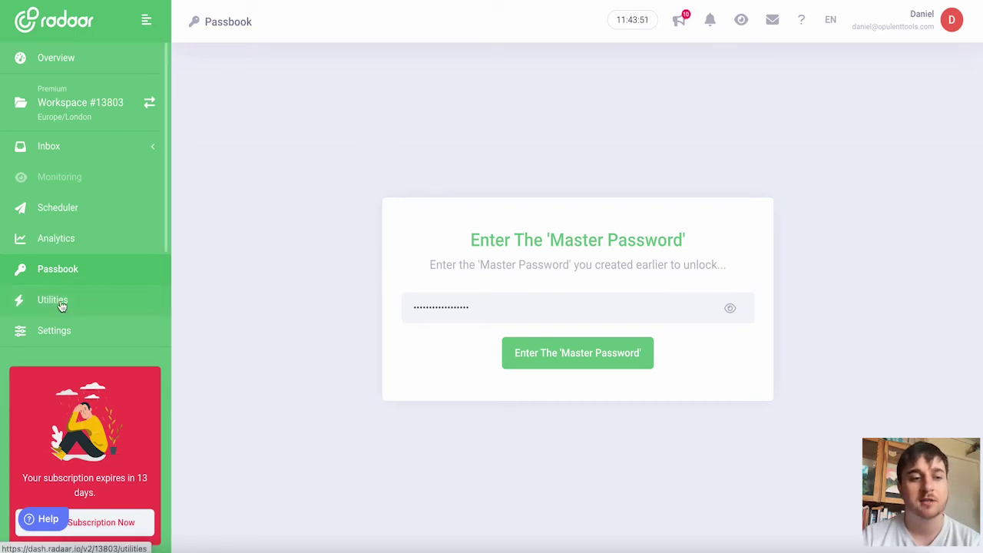
pyautogui.click(61, 306)
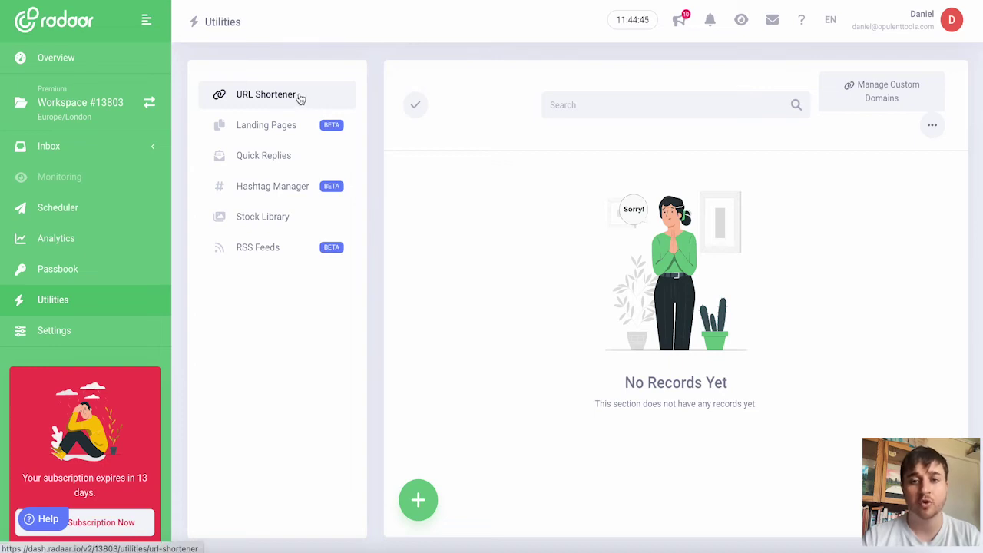
pyautogui.click(419, 501)
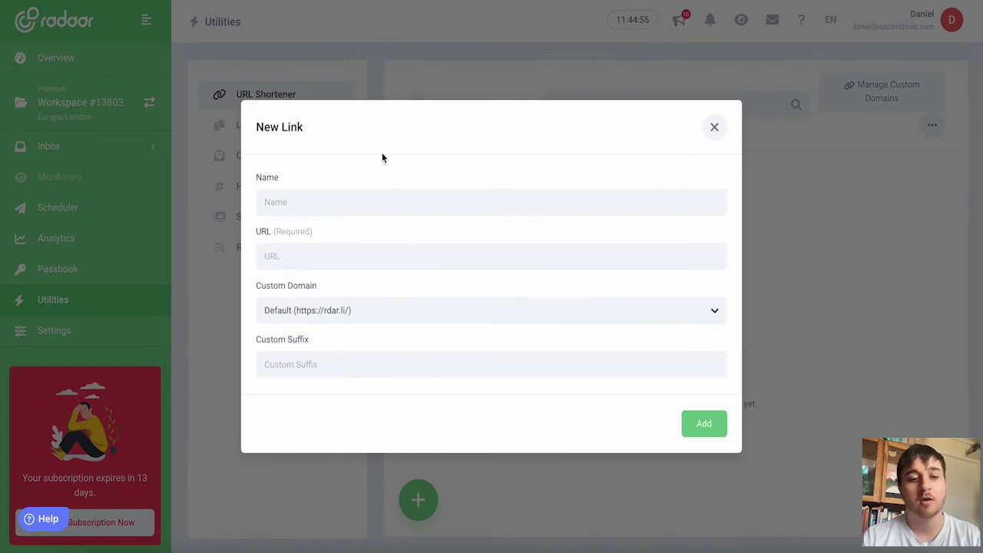
pyautogui.click(322, 254)
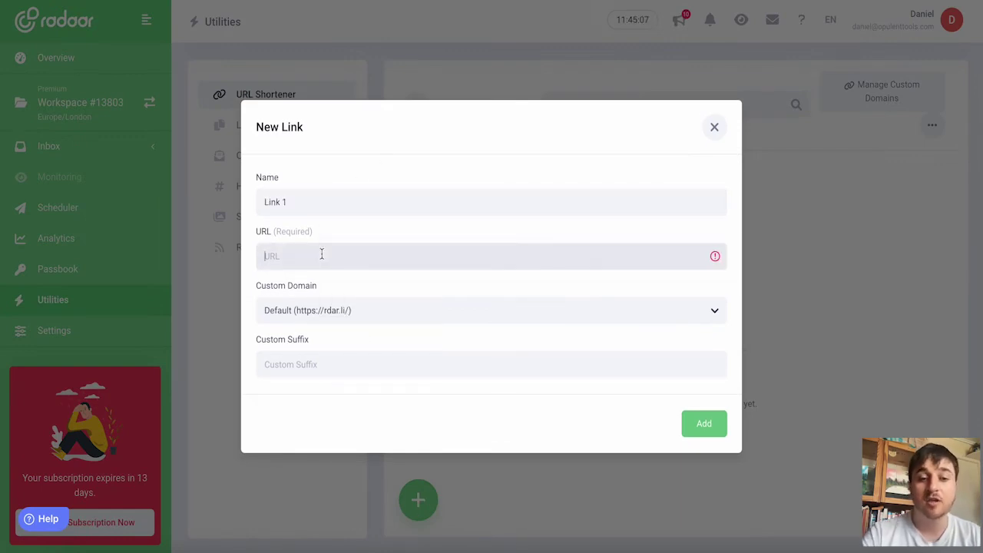
pyautogui.write('https://www.youtube.com/watch?v=HVmU9e47qJY&ab_channel=MallGrab')
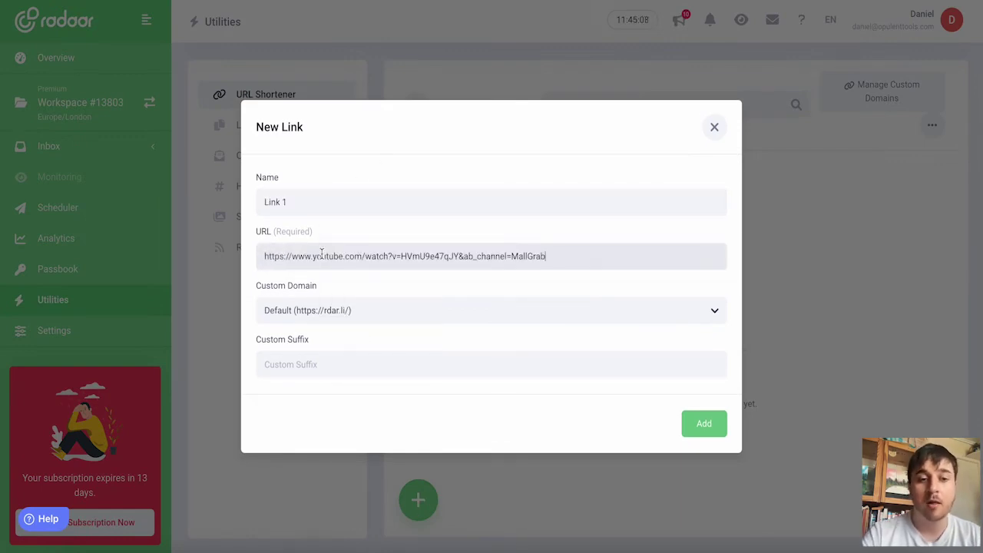
pyautogui.click(344, 361)
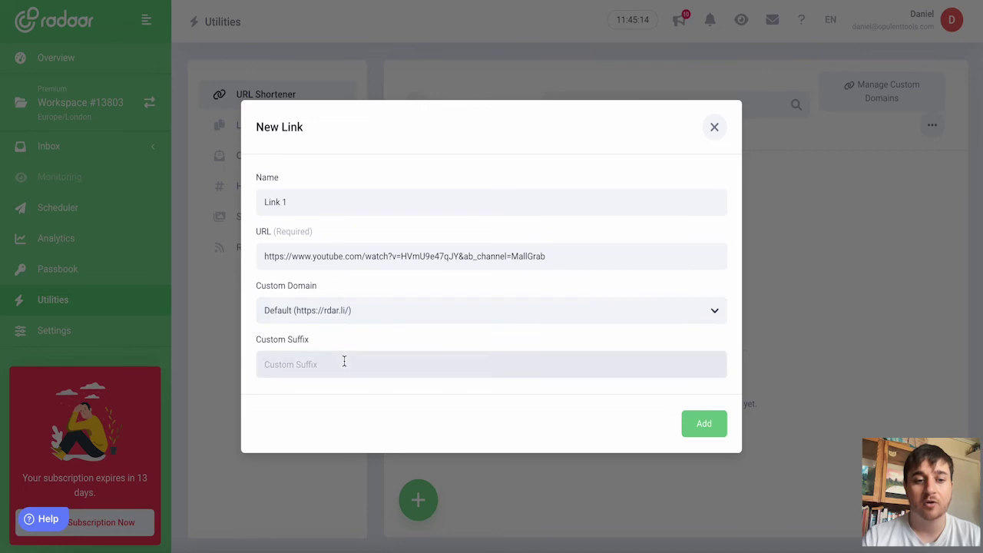
pyautogui.click(702, 425)
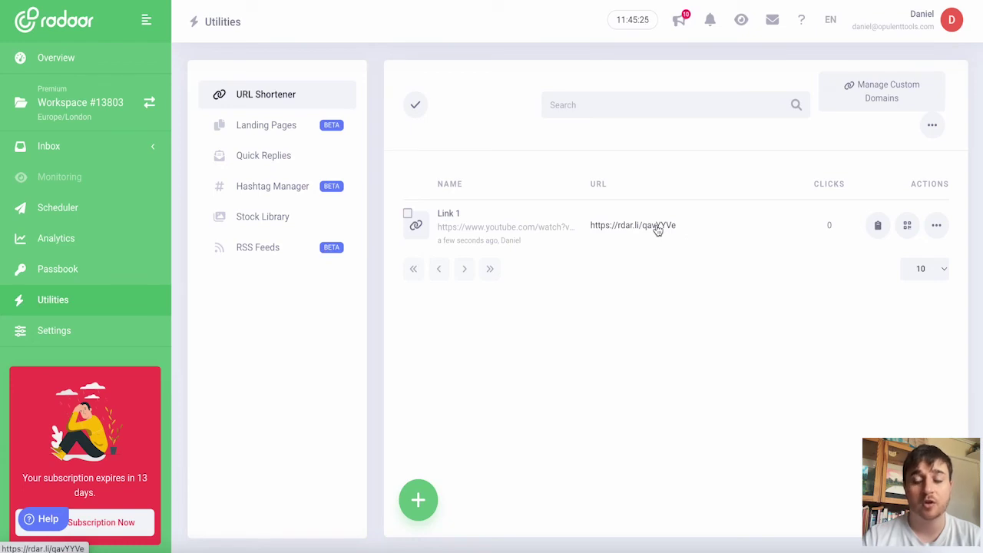
pyautogui.click(937, 227)
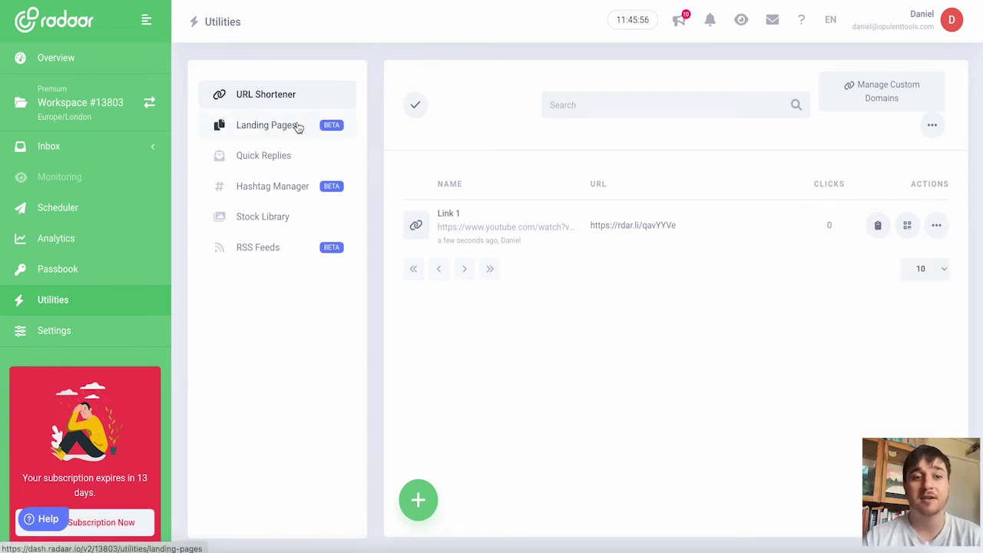
# - Create a landing page titled "Landing page" from the Simple Letter #1 template, keeping the default domain
pyautogui.click(298, 126)
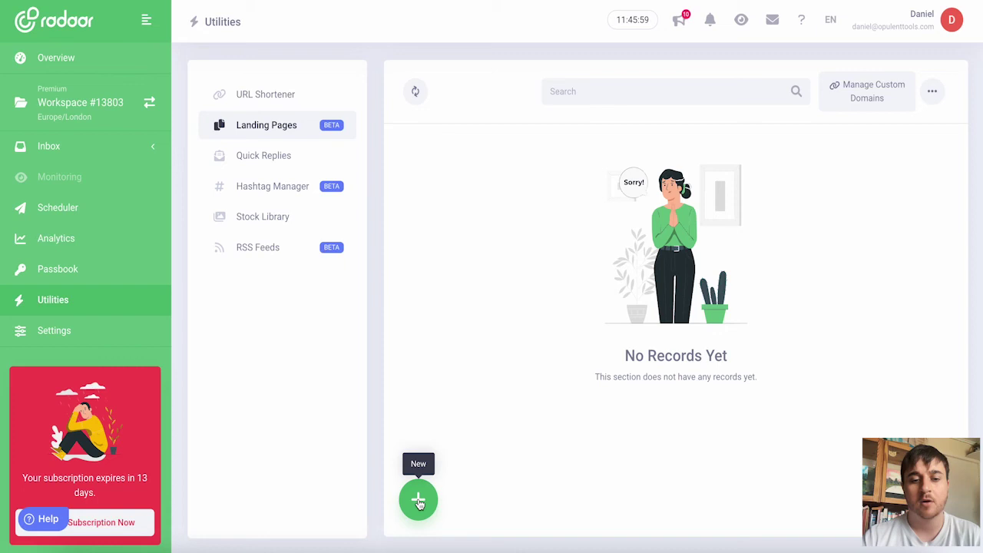
pyautogui.click(419, 501)
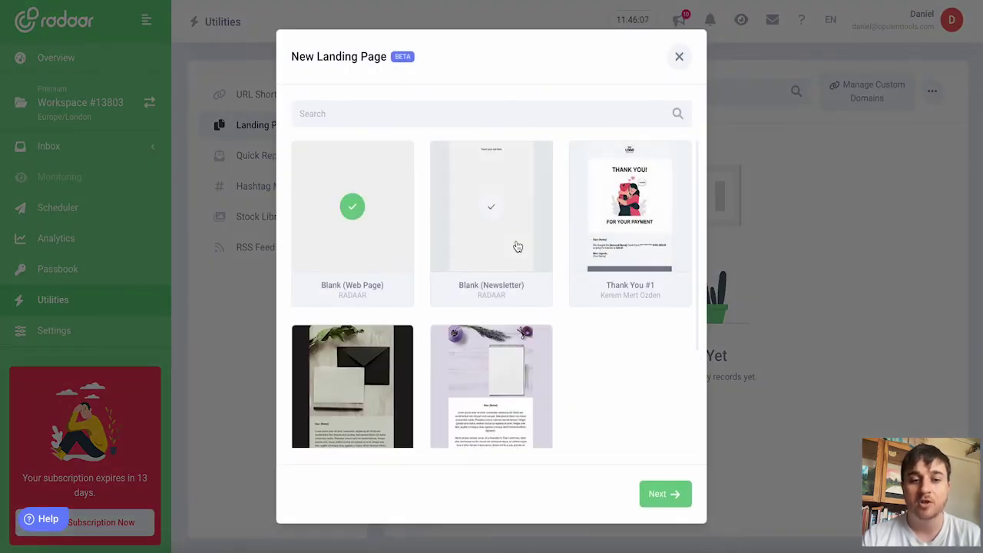
pyautogui.scroll(-1, 518, 246)
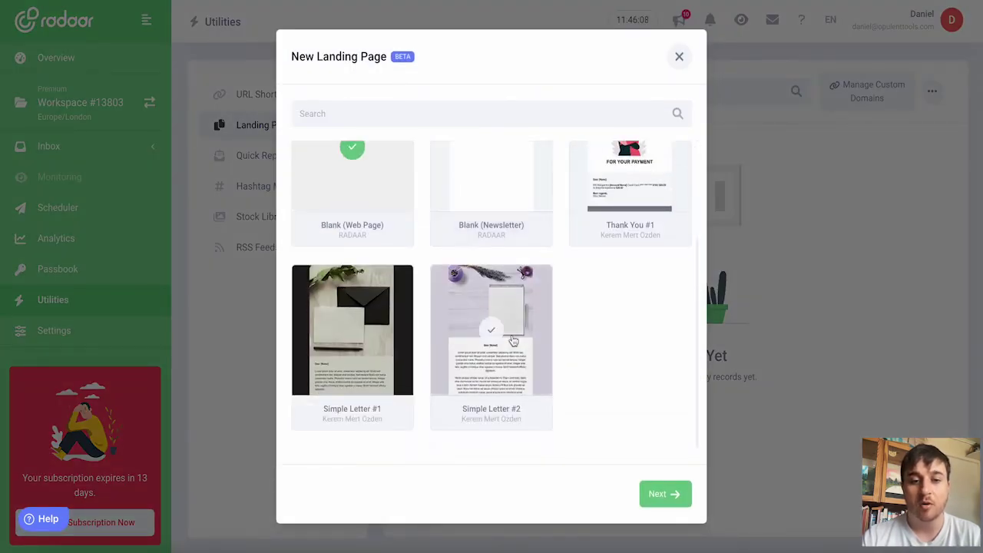
pyautogui.click(342, 348)
pyautogui.click(660, 498)
pyautogui.click(496, 223)
pyautogui.write('Landing page')
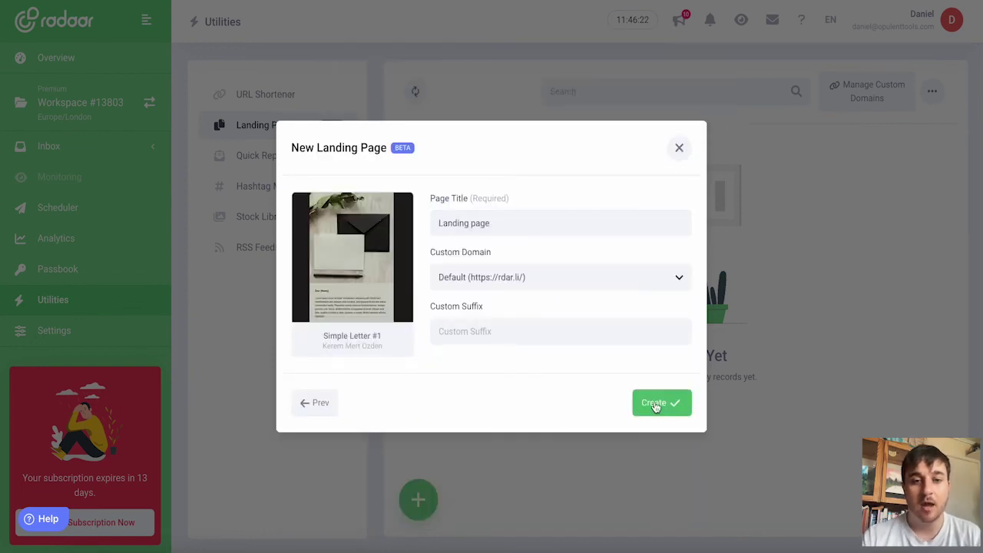
pyautogui.click(654, 401)
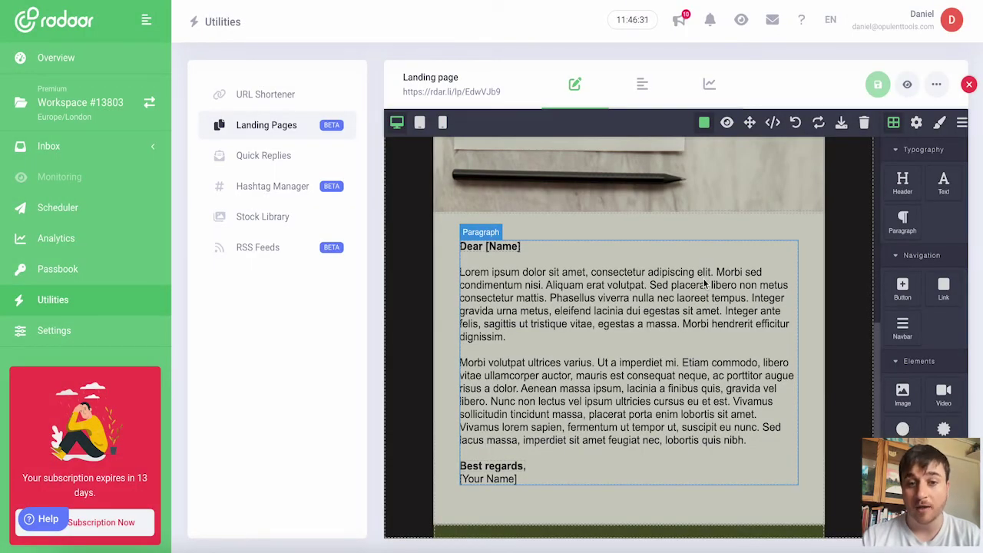
# - Add an image placeholder above the letter paragraph on the landing page, leaving it without a source image
pyautogui.click(543, 308)
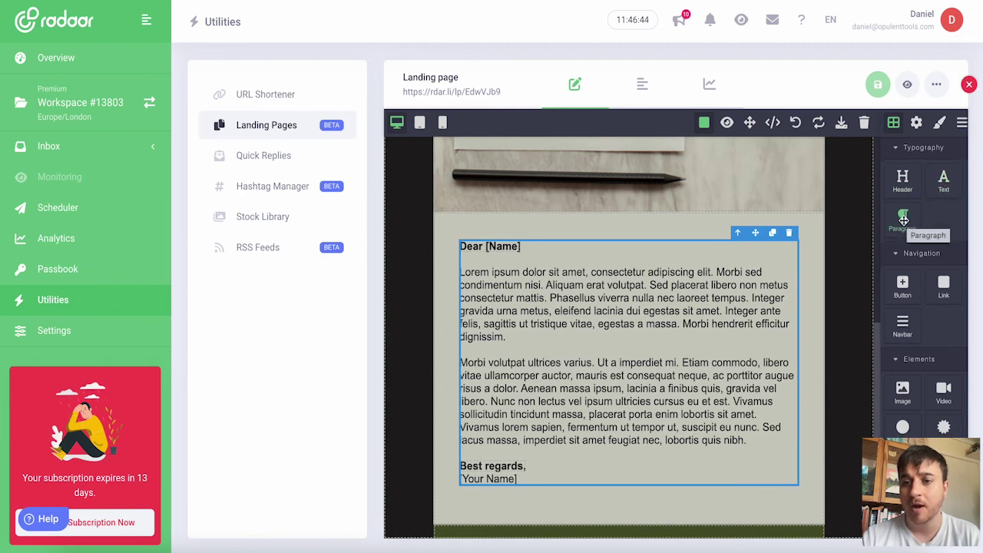
pyautogui.scroll(-3, 904, 188)
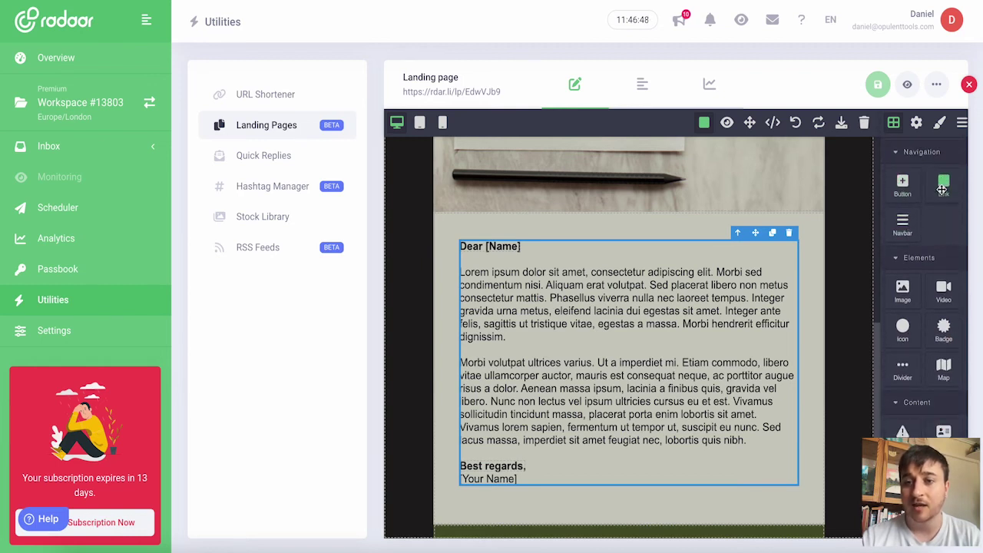
pyautogui.scroll(-1, 907, 218)
pyautogui.scroll(-2, 908, 221)
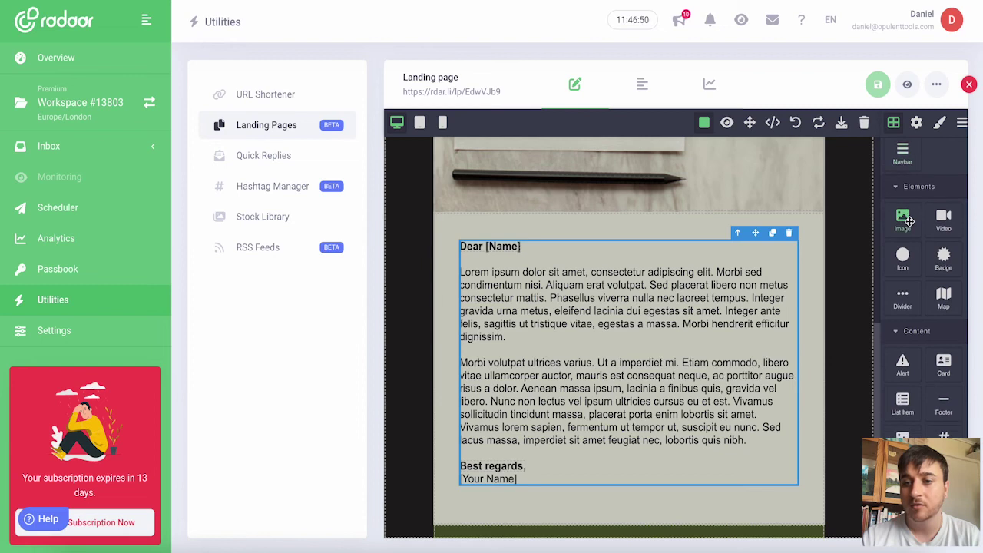
pyautogui.moveTo(903, 220); pyautogui.dragTo(704, 366)
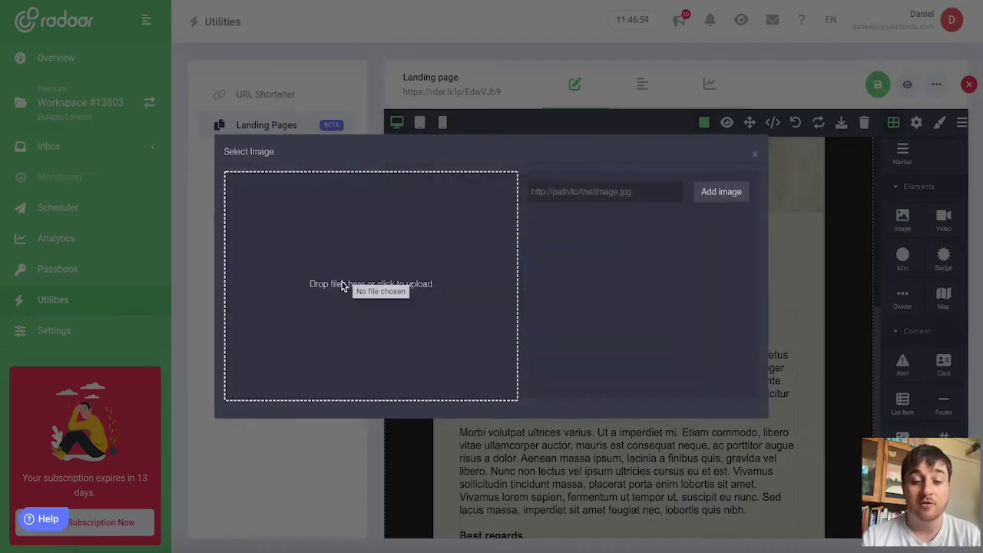
pyautogui.click(600, 191)
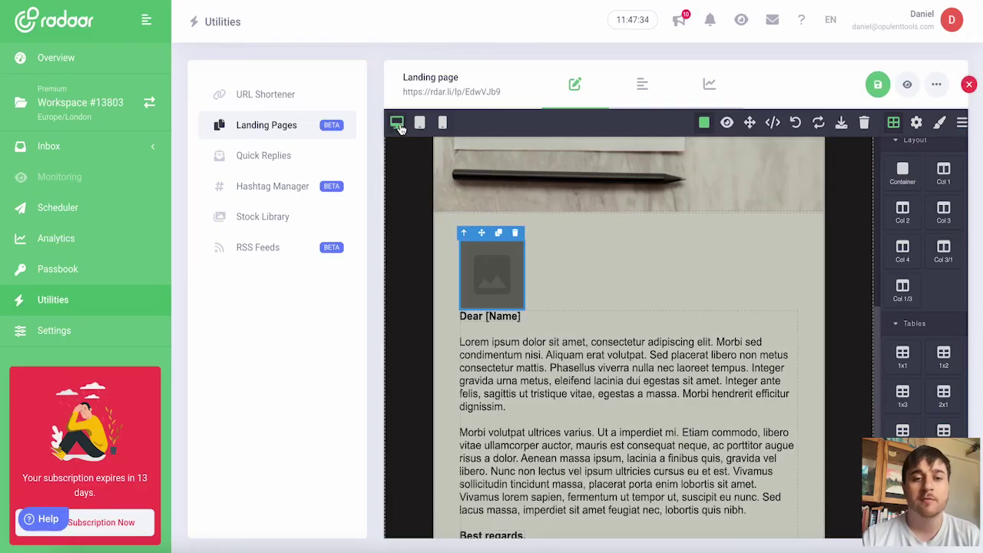
# - Check the landing page's tablet and mobile layouts and review its title, description, keyword, domain, robots, preview image and favicon settings
pyautogui.click(419, 125)
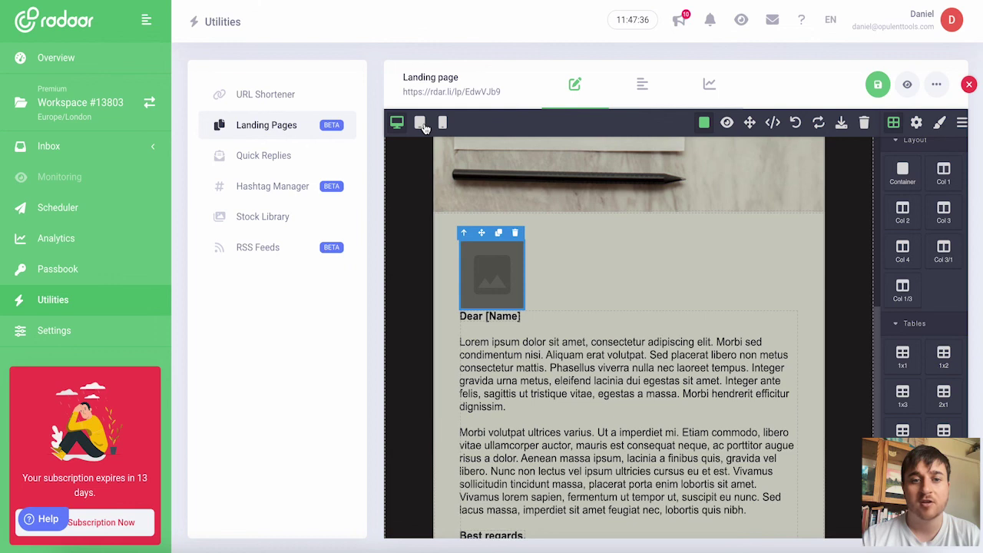
pyautogui.click(444, 124)
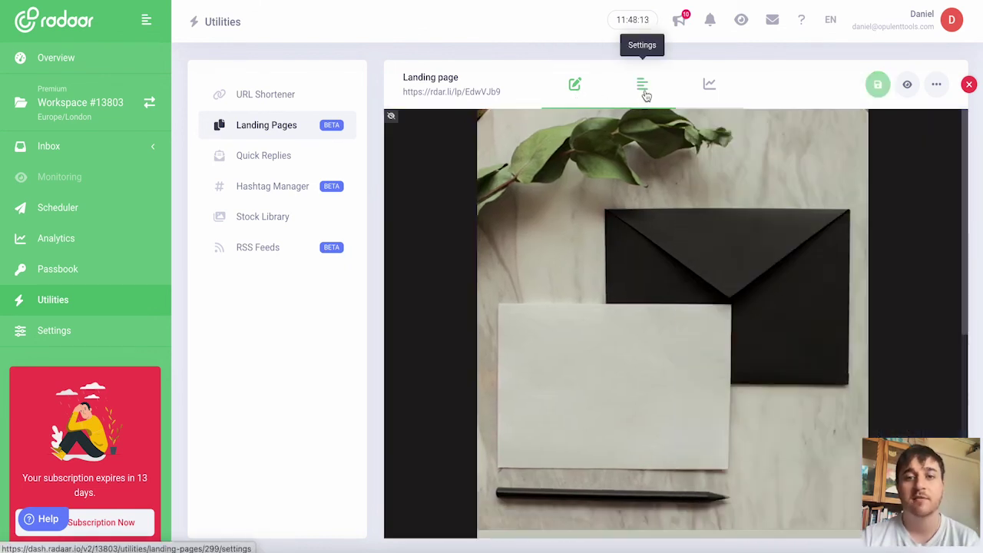
pyautogui.click(645, 96)
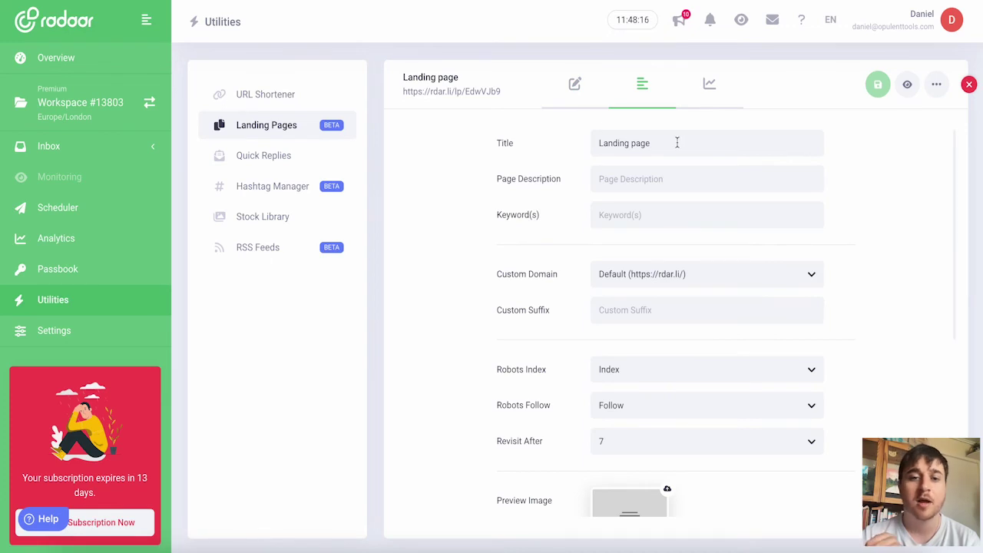
pyautogui.click(630, 179)
pyautogui.click(629, 214)
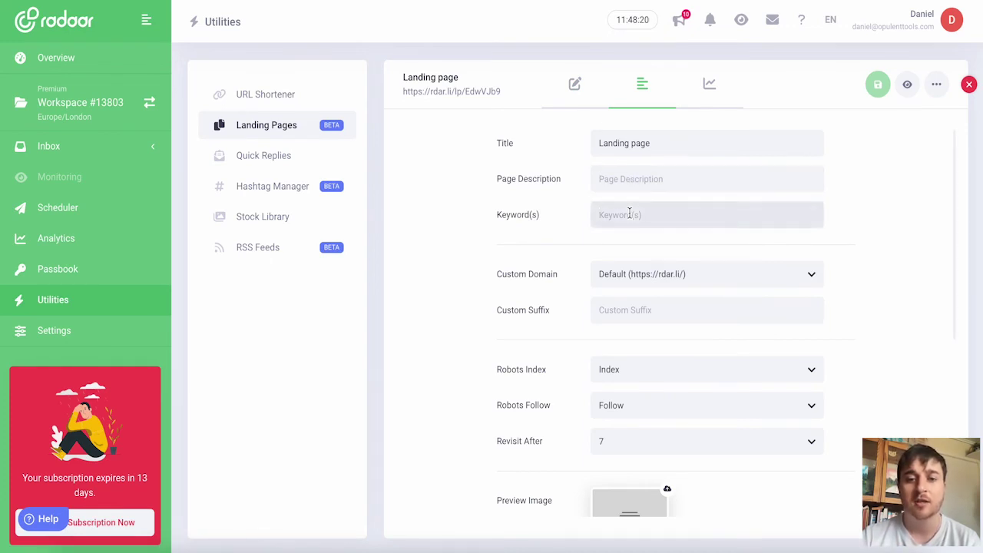
pyautogui.click(537, 229)
pyautogui.scroll(-1, 577, 242)
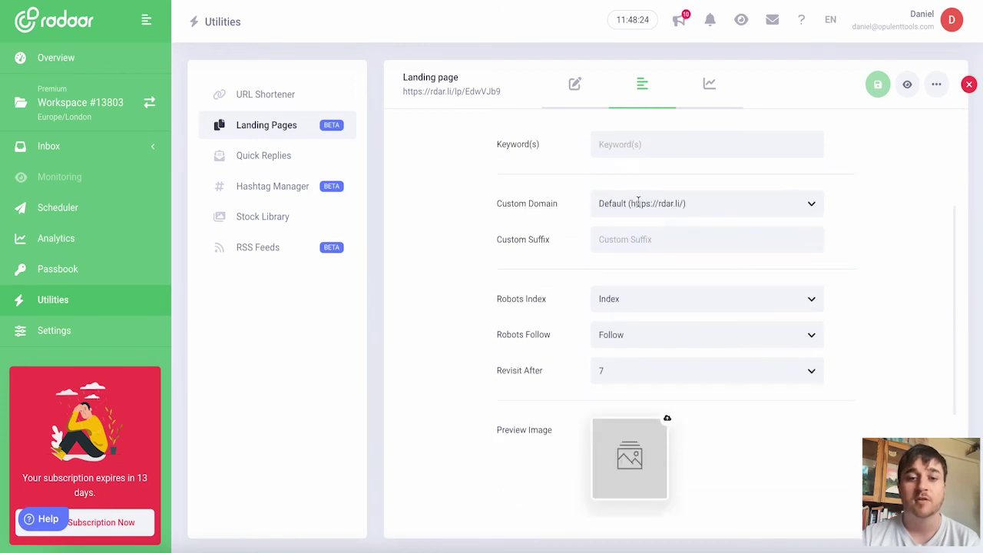
pyautogui.scroll(-1, 558, 295)
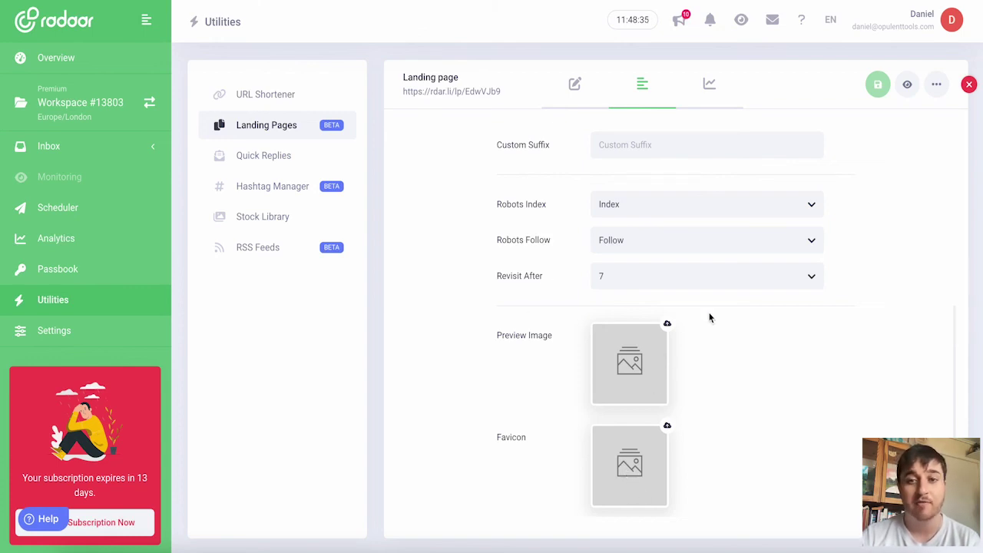
# - Review the landing page's analytics tracking fields and its further actions, such as copying the link, QR code and duplicating
pyautogui.click(710, 94)
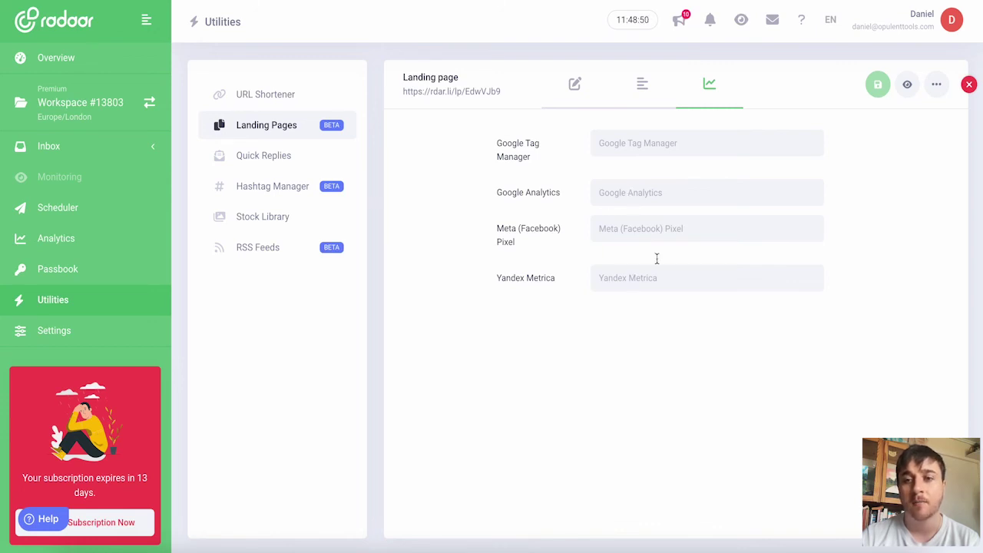
pyautogui.click(937, 86)
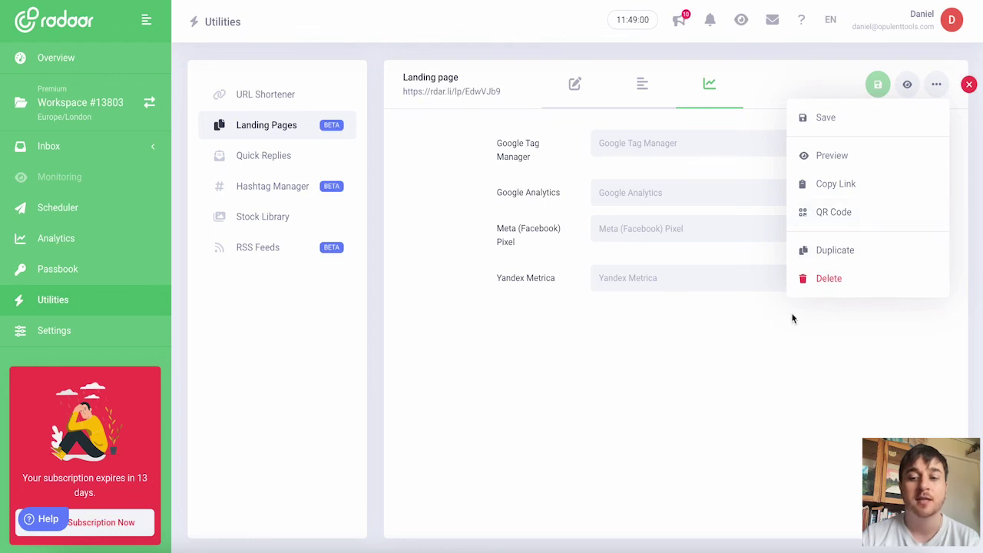
pyautogui.click(546, 373)
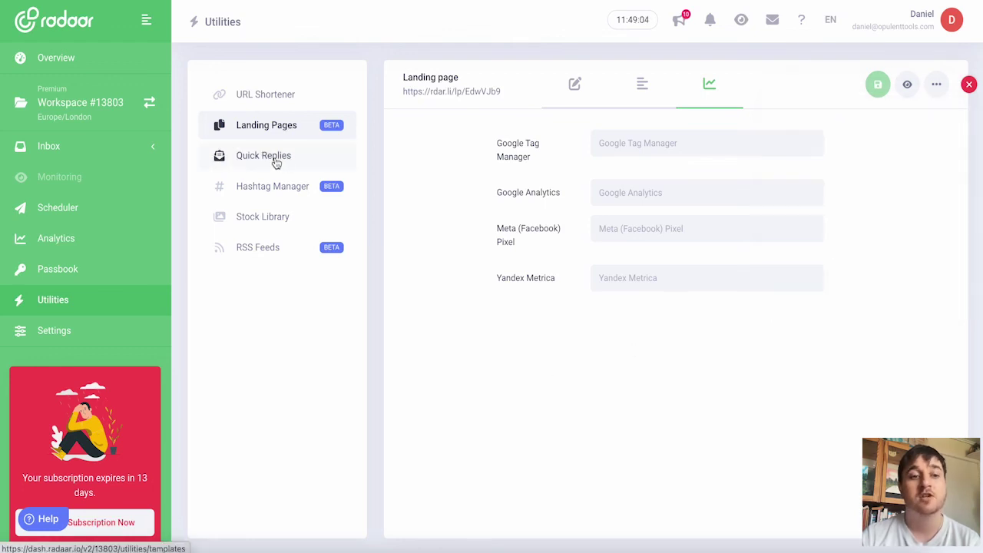
# - Review the Quick Replies utility and its form for creating a new quick reply
pyautogui.click(275, 159)
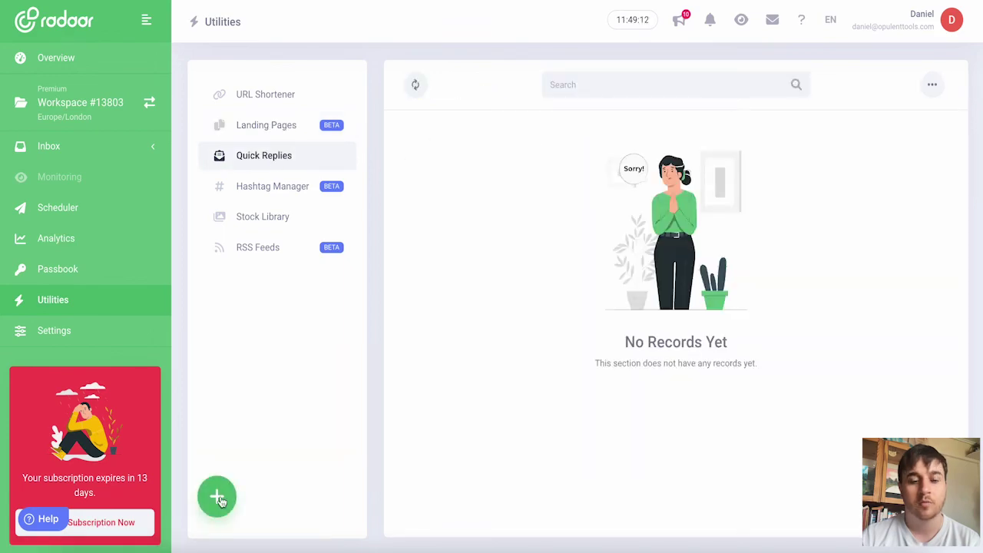
pyautogui.click(217, 497)
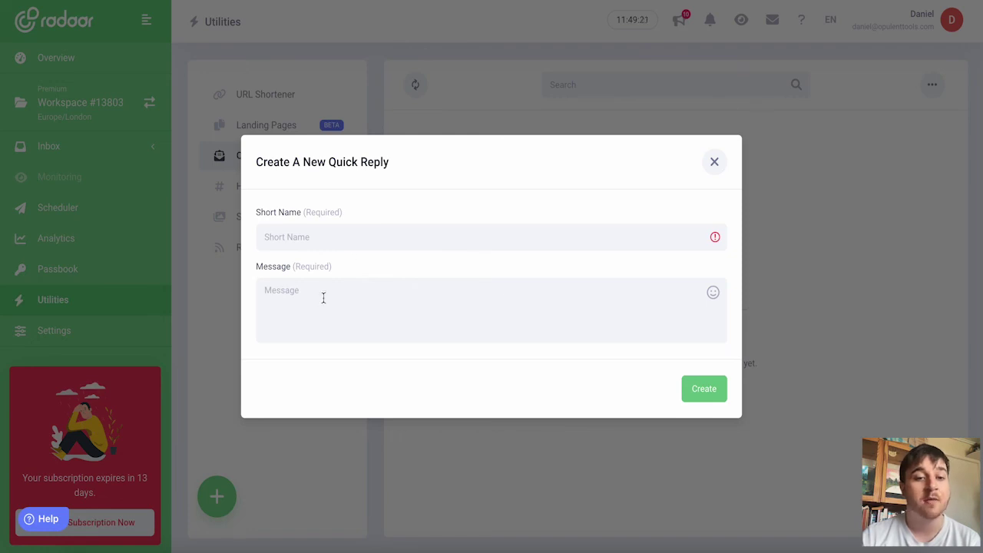
pyautogui.click(707, 392)
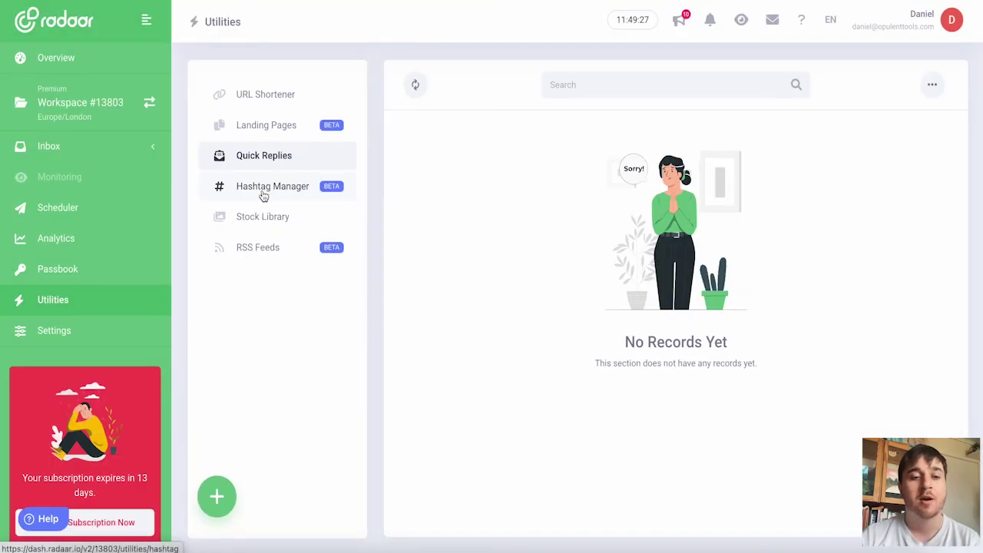
# - Examine the Hashtag Manager's Search, Top 25, Suggestions, Basket and Templates sections
pyautogui.click(263, 194)
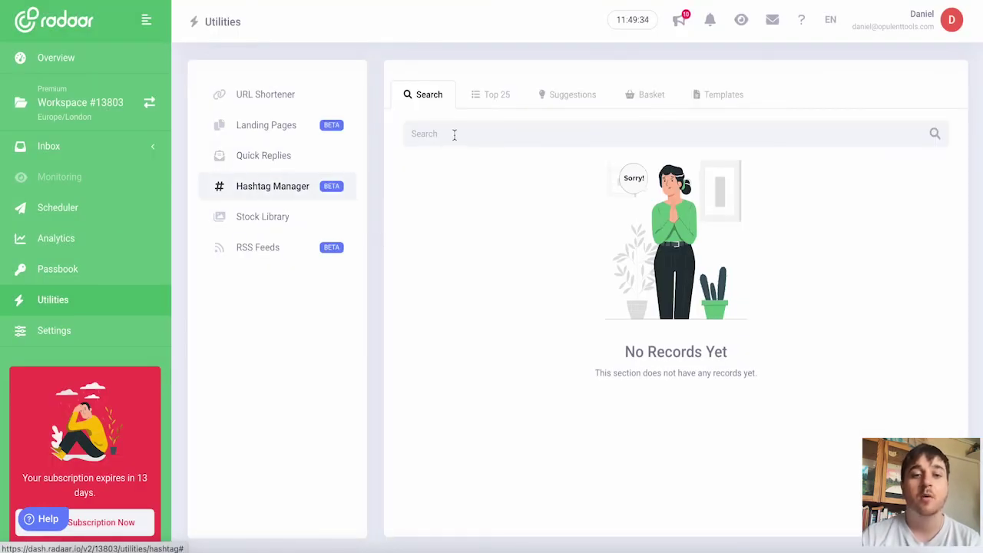
pyautogui.click(497, 99)
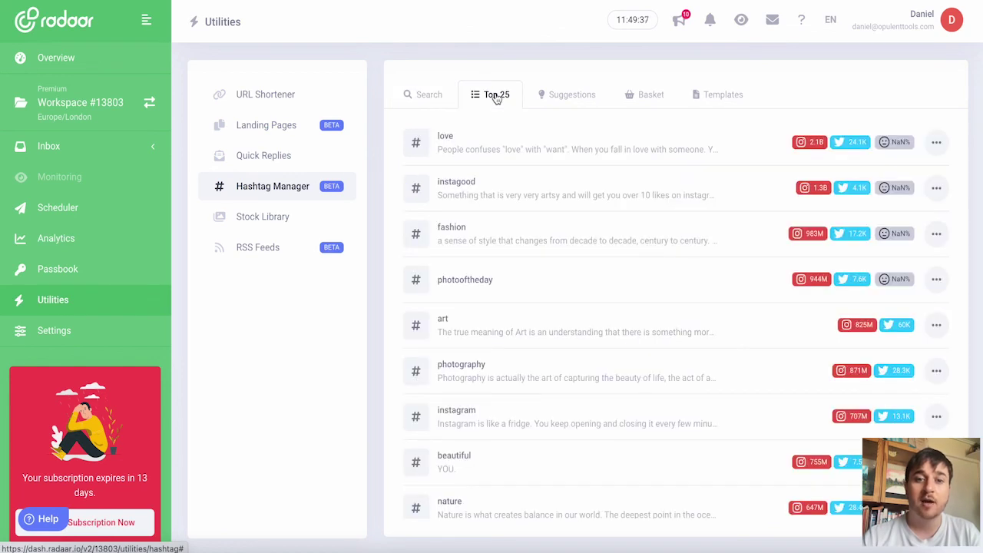
pyautogui.click(566, 98)
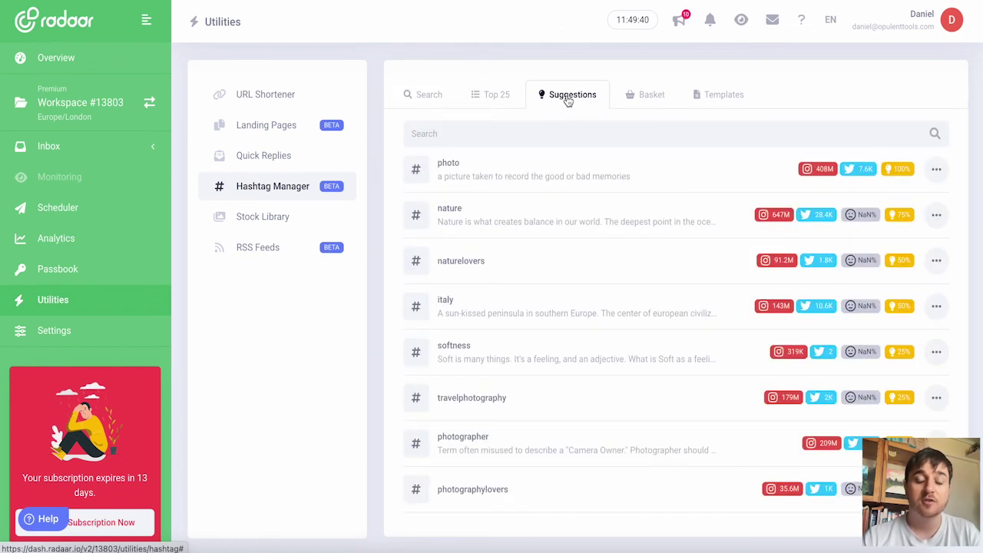
pyautogui.click(650, 97)
pyautogui.click(728, 96)
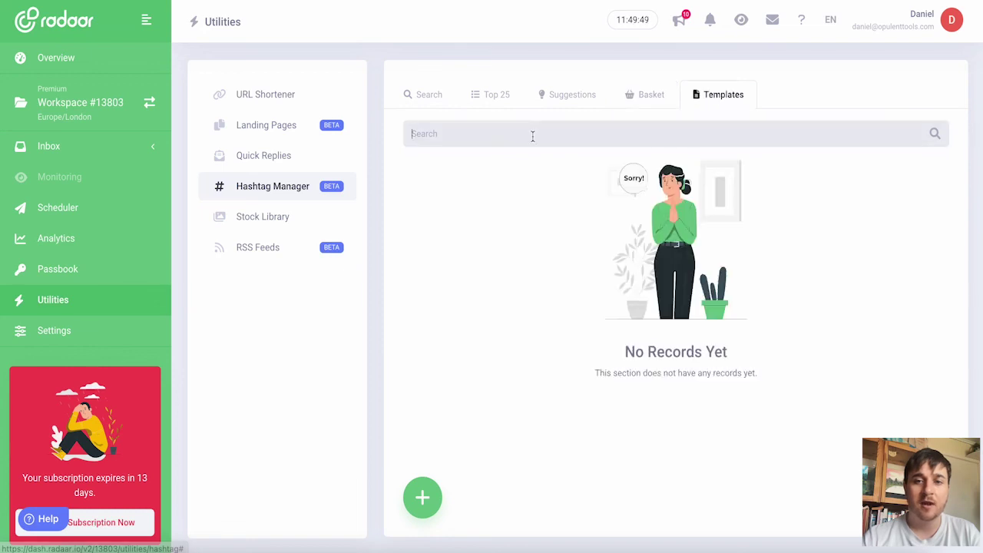
pyautogui.click(565, 95)
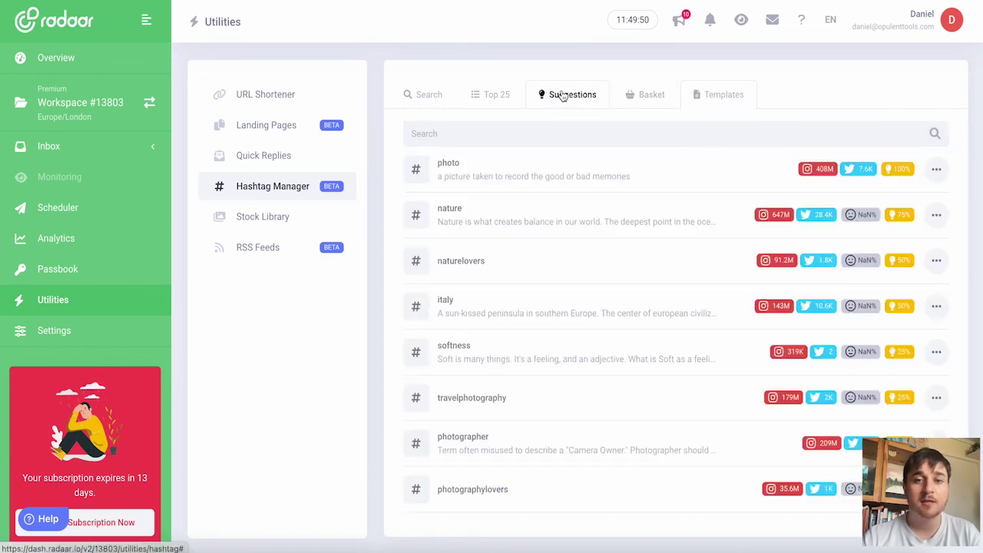
pyautogui.click(484, 98)
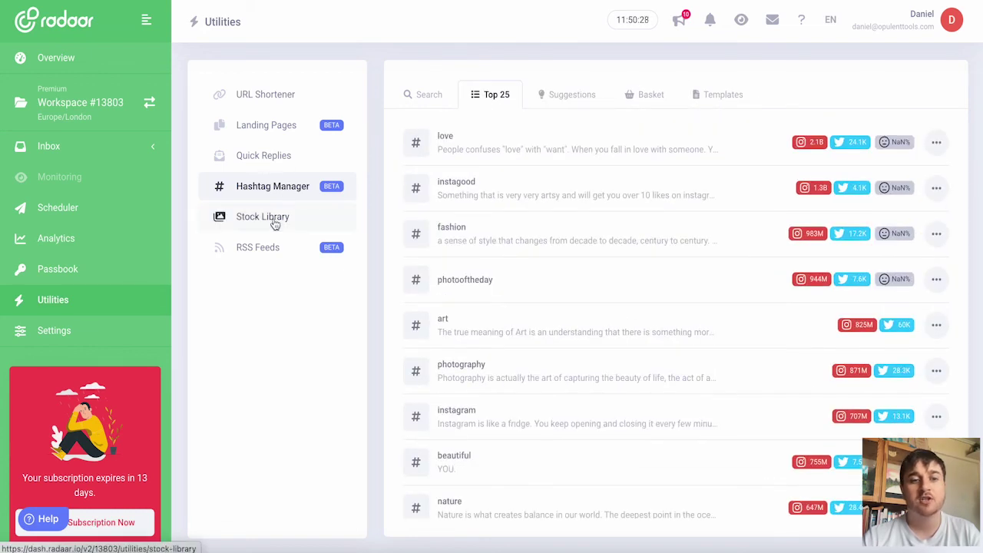
# - Review the Stock Library's image source choices and the preview, visit and download actions of the mountain photo in the second row
pyautogui.click(271, 218)
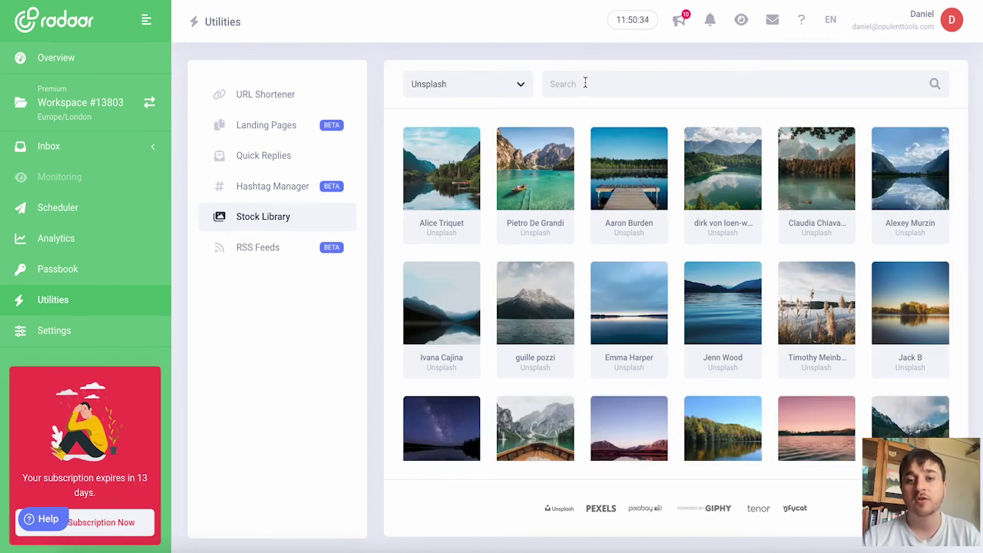
pyautogui.click(522, 84)
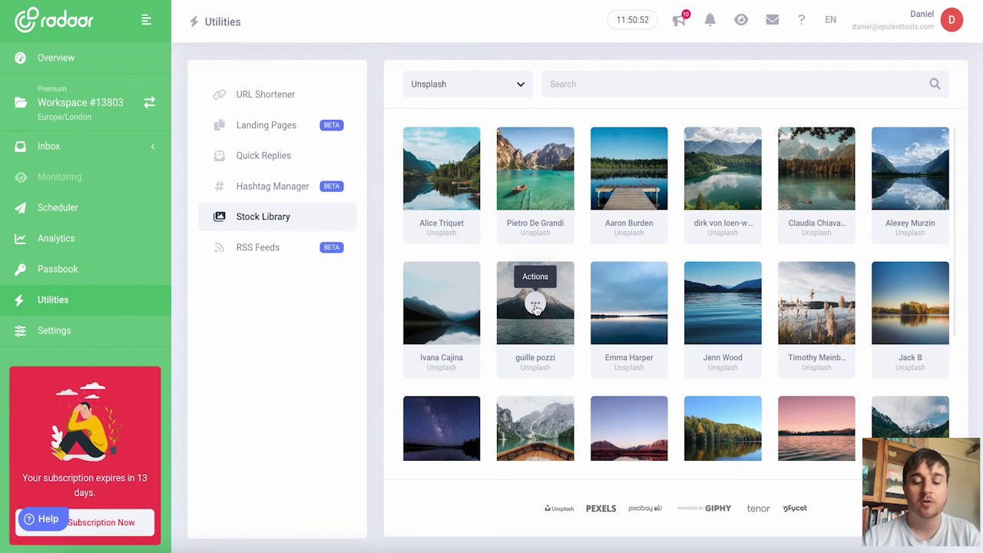
pyautogui.click(536, 305)
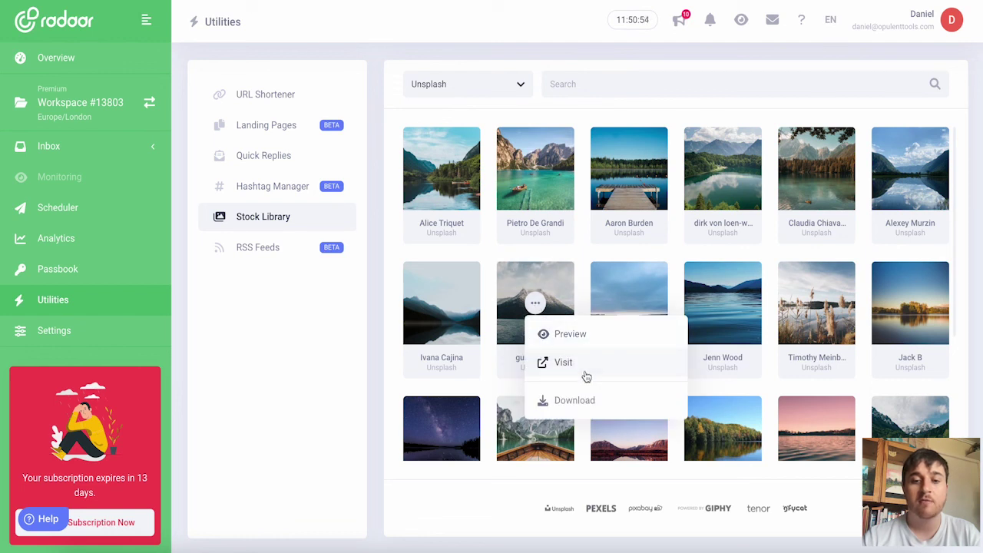
pyautogui.click(593, 400)
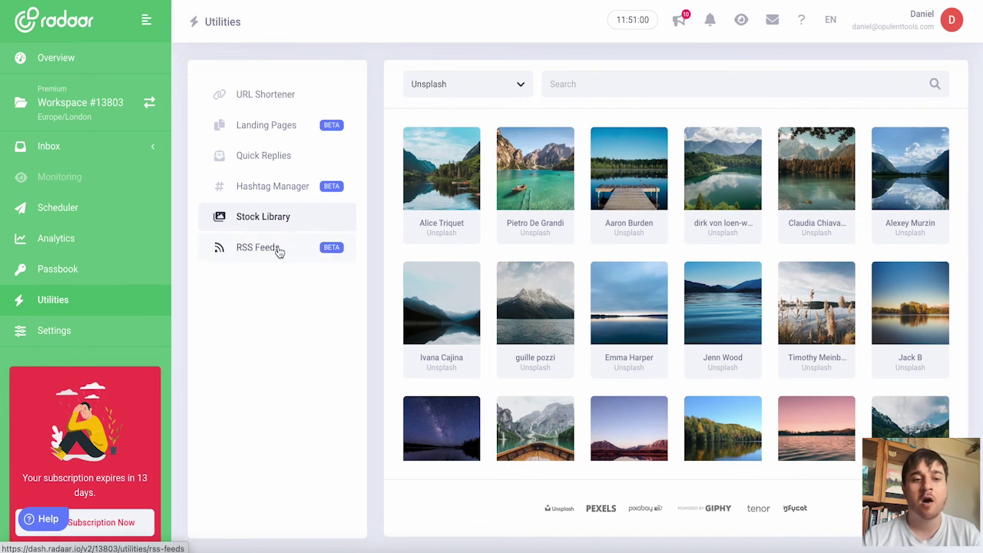
# - Go to the RSS Feeds utility and bring up the form for adding a new feed
pyautogui.click(279, 253)
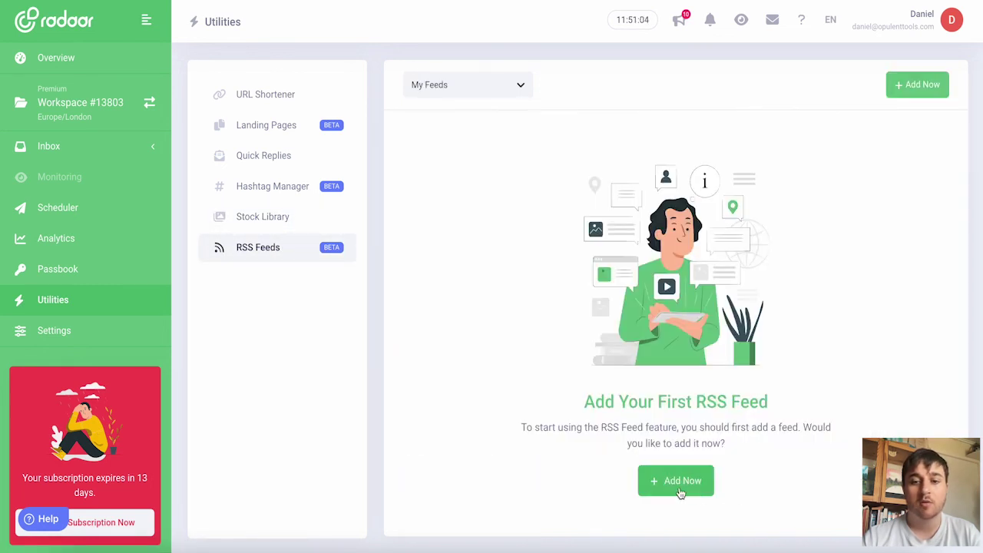
pyautogui.click(678, 486)
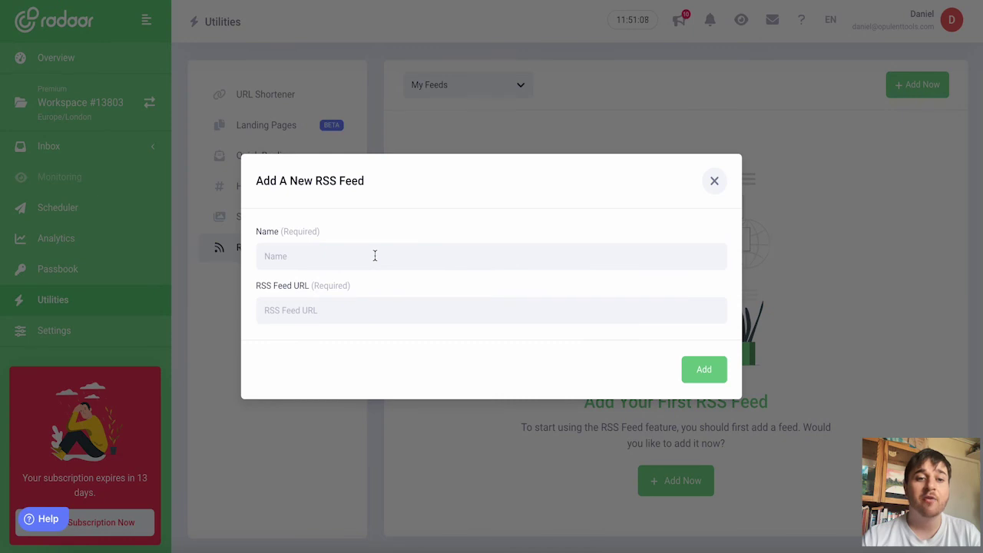